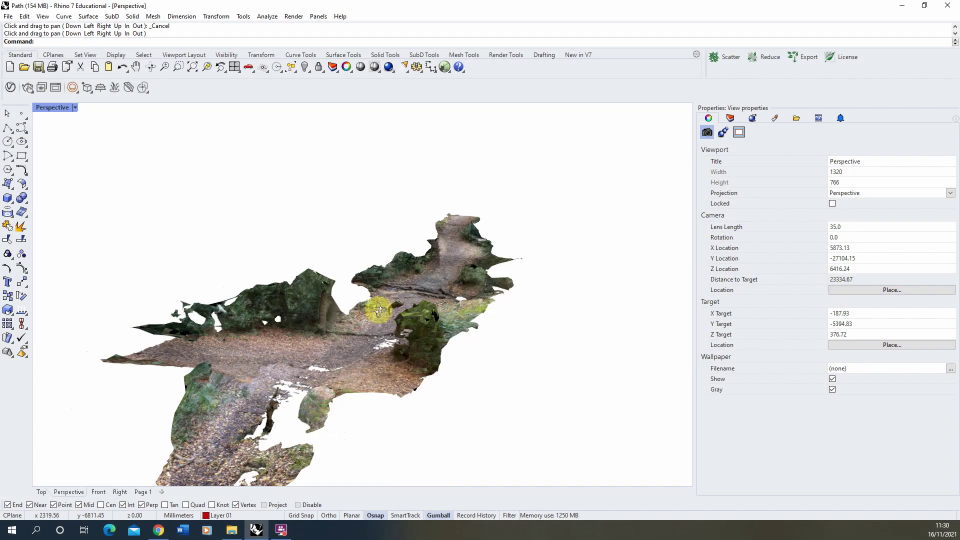
Draw a small reference box beside the scanned path mesh using two base corners and a height
right_click_drag(408, 300, 322, 425)
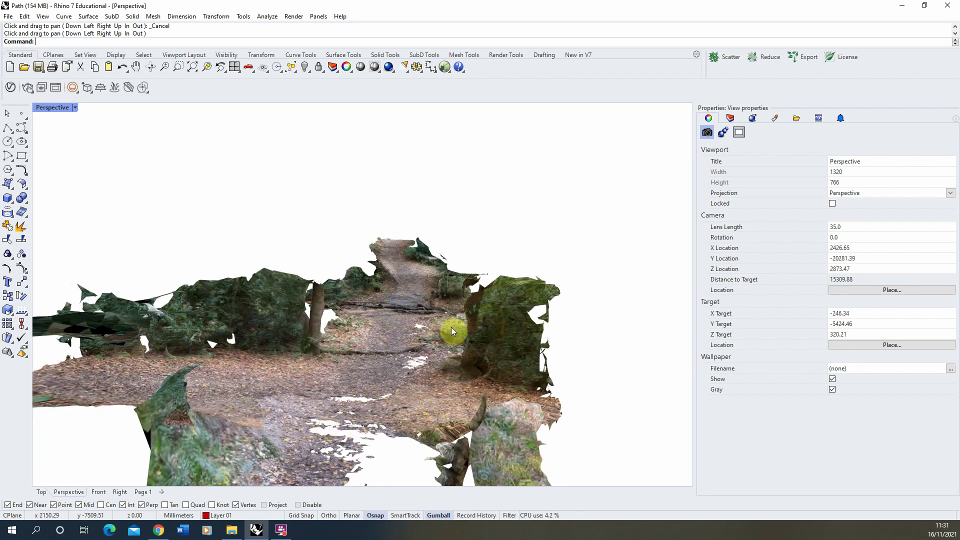
right_click_drag(424, 326, 394, 277)
right_click_drag(377, 397, 347, 343)
scroll(385, 363, "down", 2)
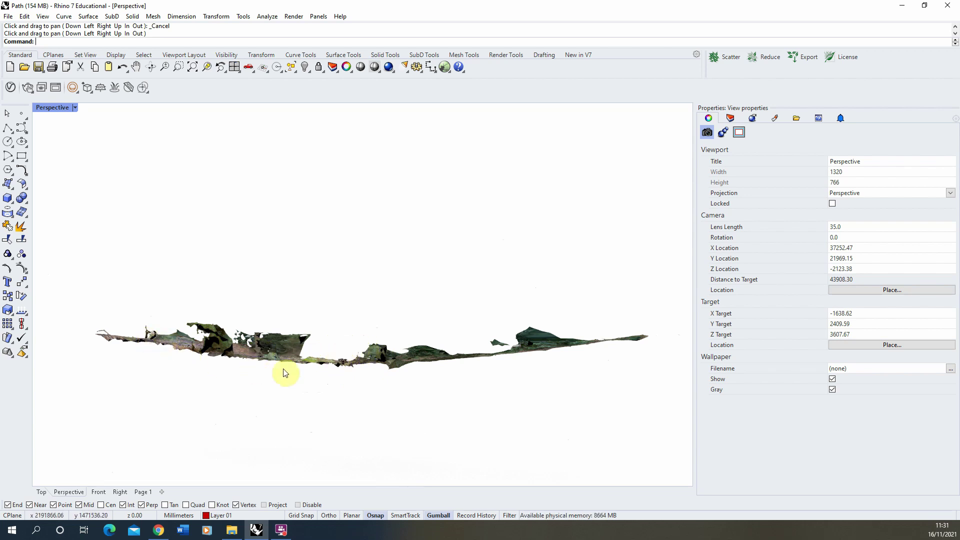
right_click_drag(490, 342, 456, 287)
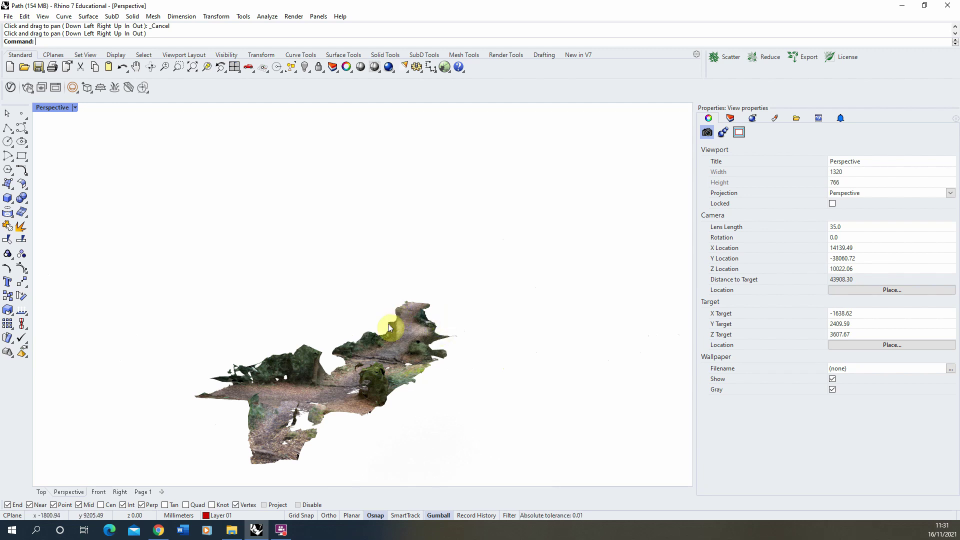
right_click_drag(488, 340, 419, 350)
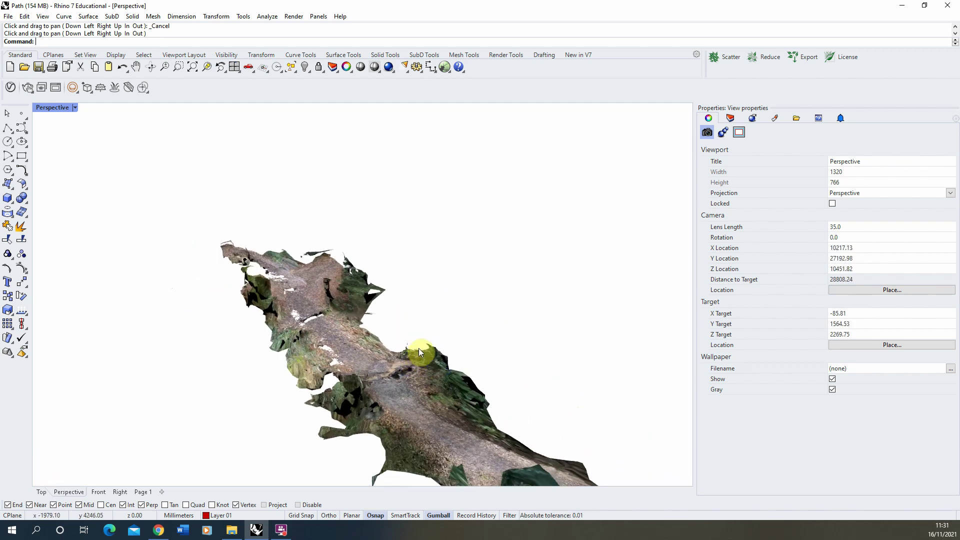
left_click(7, 200)
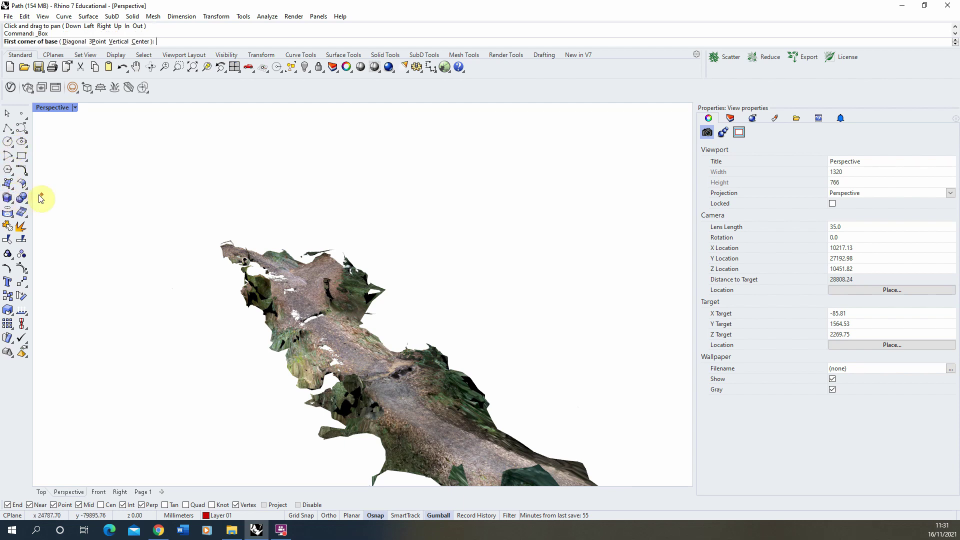
left_click(212, 450)
left_click(252, 411)
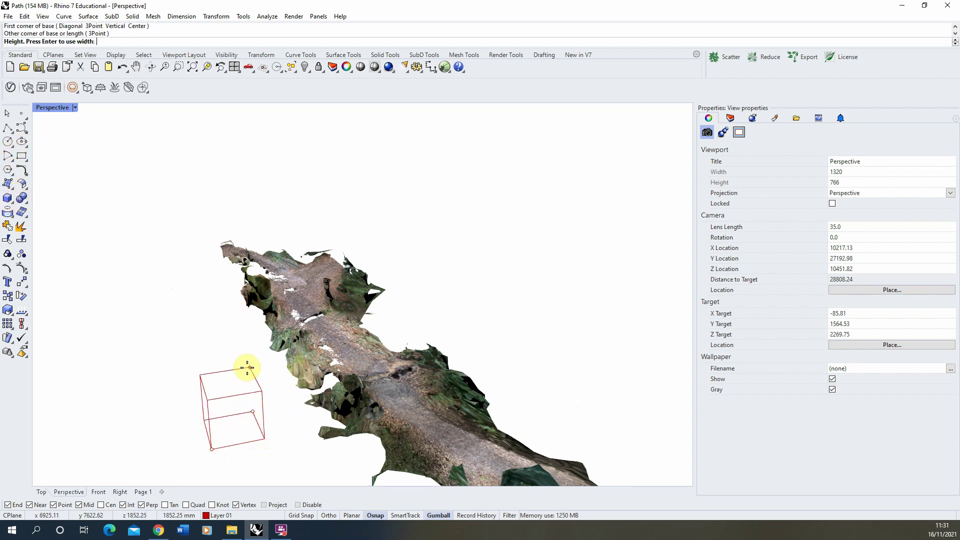
left_click(246, 367)
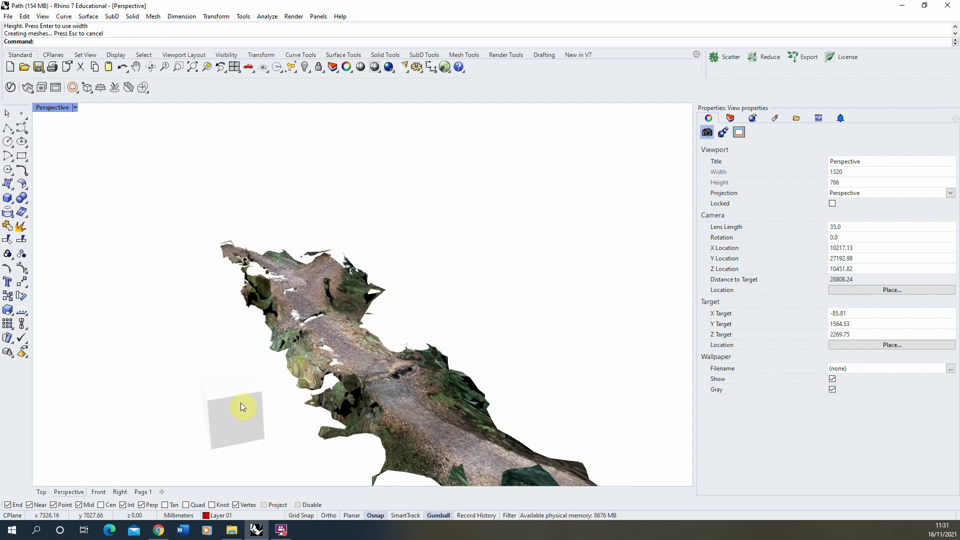
Move the box so its corner snaps onto a vertex of the path mesh
right_click_drag(225, 375, 460, 352)
left_click(542, 311)
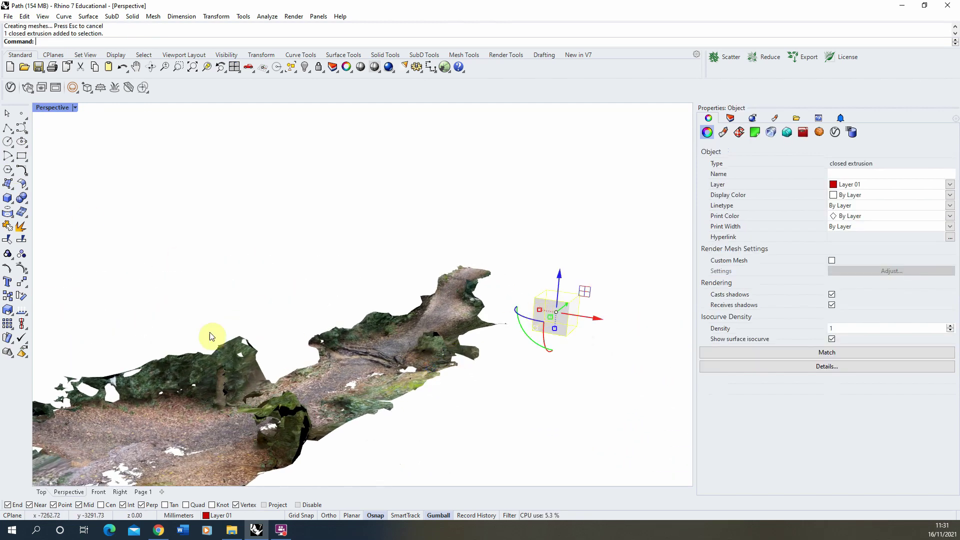
left_click(21, 282)
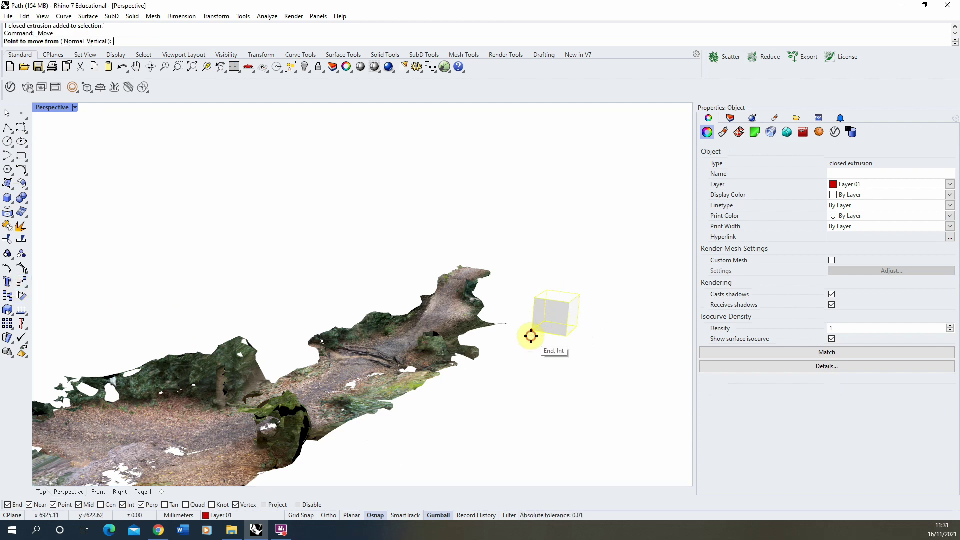
left_click(531, 336)
scroll(521, 343, "up", 2)
left_click(391, 397)
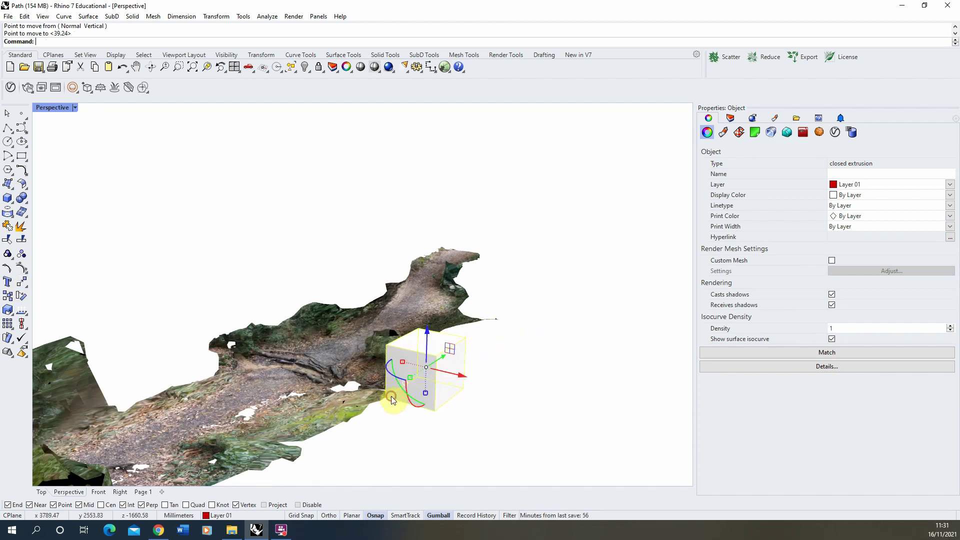
Slide the box sideways along the X axis with the gumball, then deselect it
right_click_drag(388, 414, 409, 378)
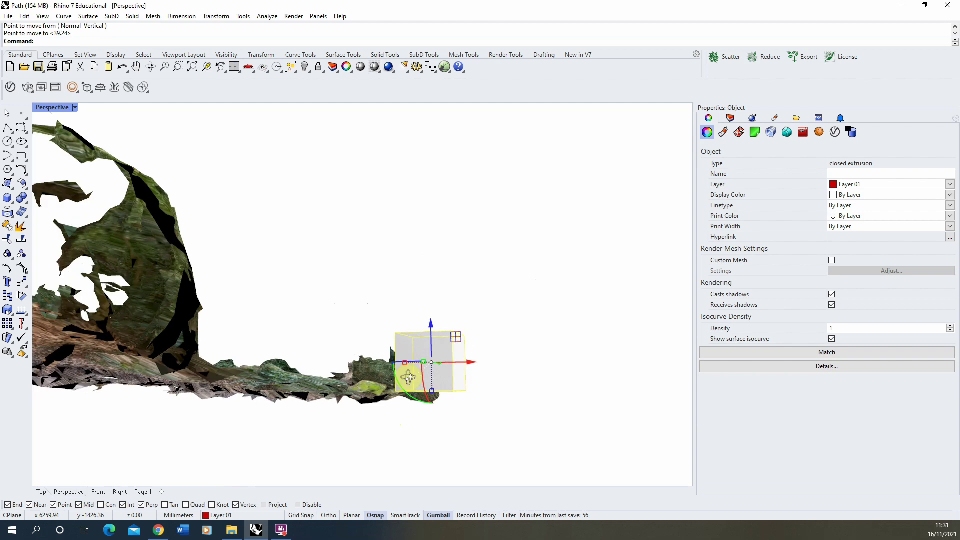
left_click(434, 344)
right_click_drag(434, 345, 469, 380)
left_click_drag(468, 381, 500, 369)
left_click(479, 308)
right_click_drag(515, 338, 621, 323)
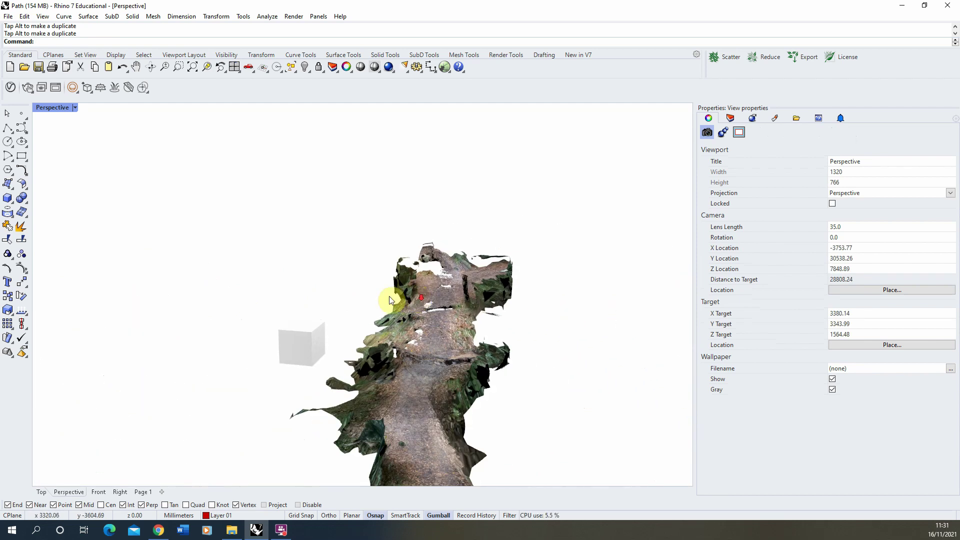
Select the four path mesh pieces, leaving the box out of the selection
scroll(392, 293, "down", 5)
left_click_drag(312, 242, 515, 399)
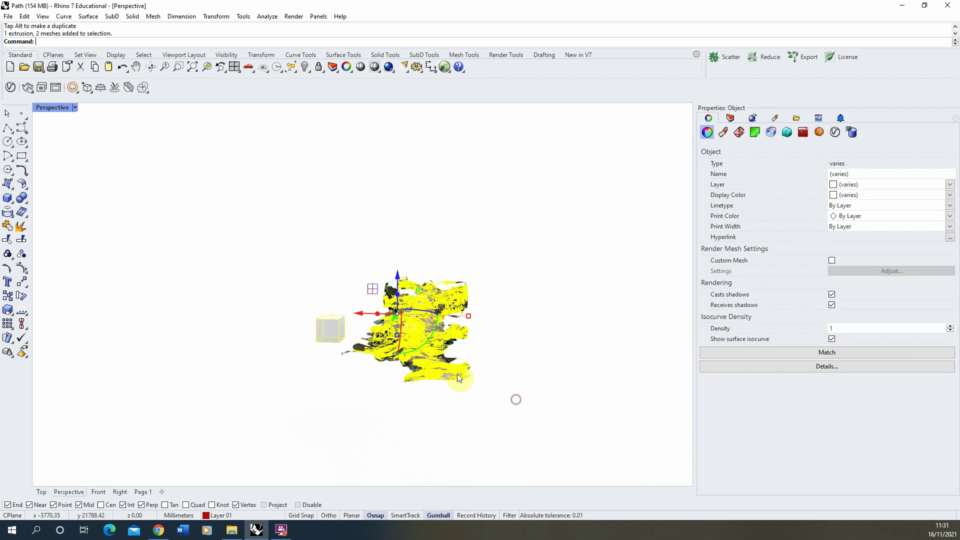
left_click(326, 326, "ctrl")
key("Down")
key("Down")
key("Down")
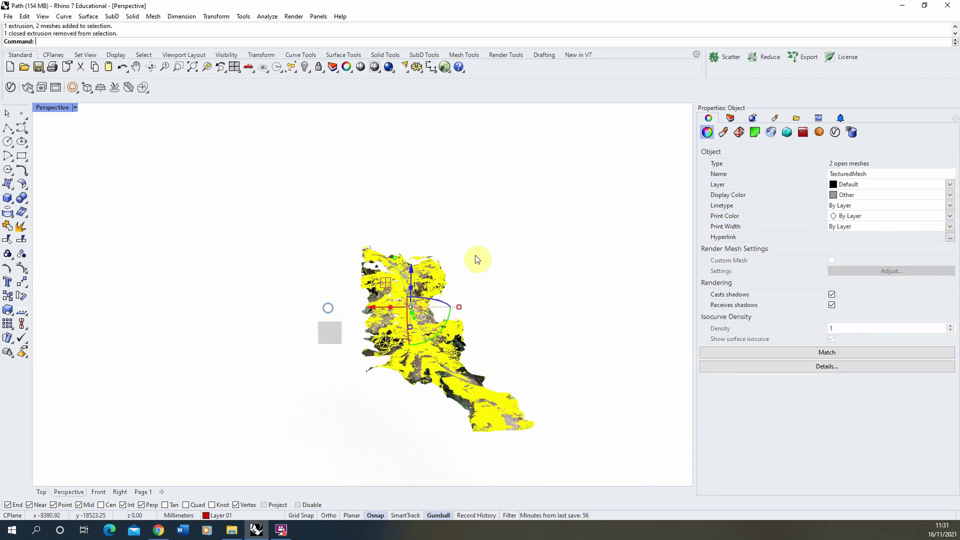
left_click_drag(595, 190, 365, 451)
right_click_drag(365, 450, 410, 345)
scroll(357, 320, "up", 3)
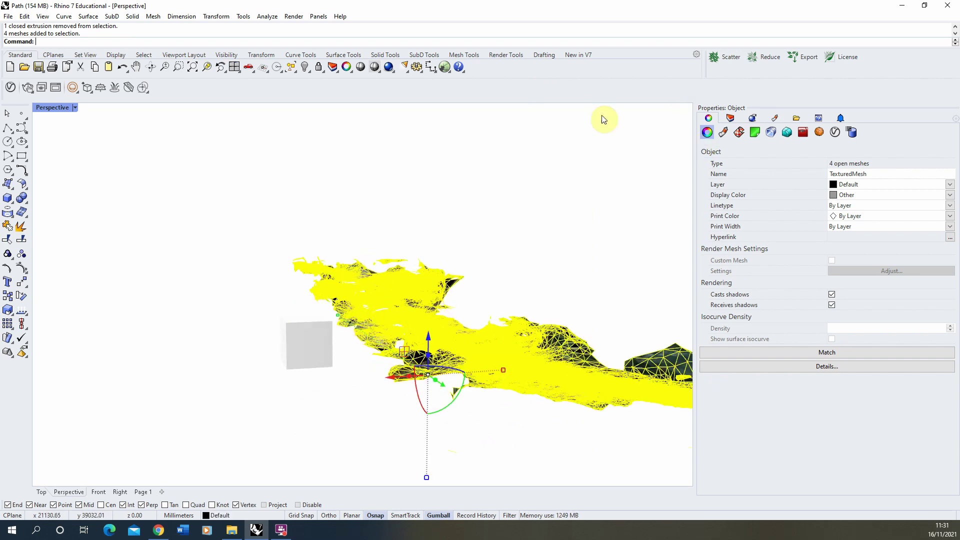
Make Layer 01 current and toggle the Default layer's visibility off and back on
left_click(731, 119)
left_click(769, 169)
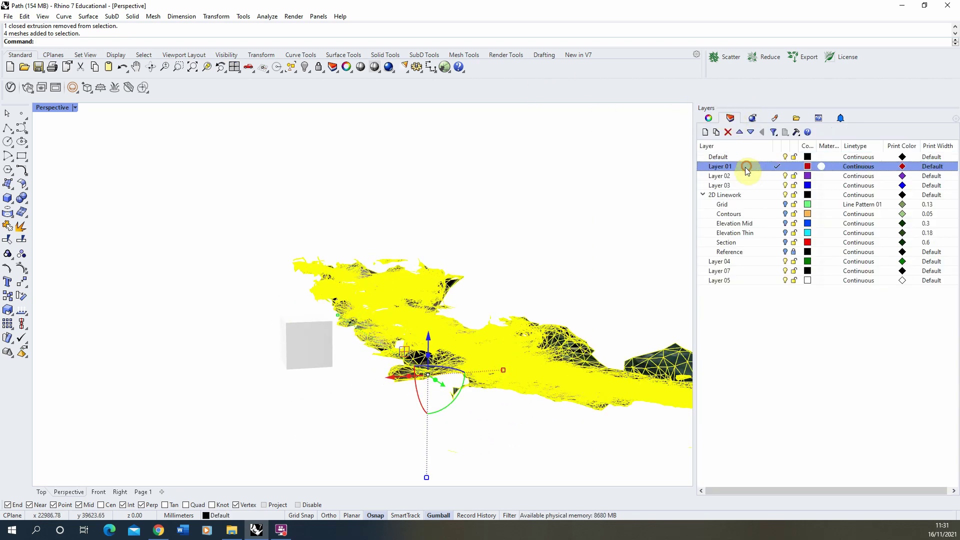
left_click(777, 166)
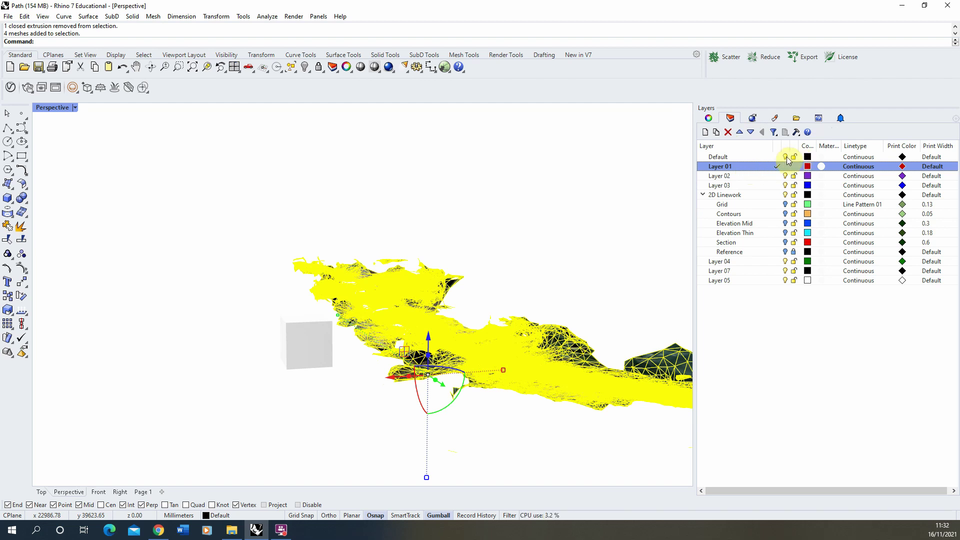
left_click(785, 157)
left_click(785, 157)
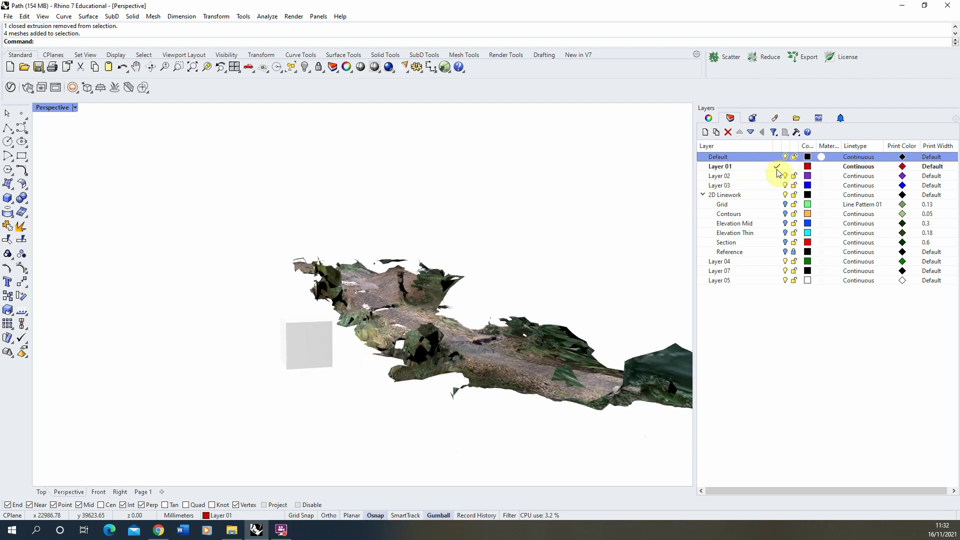
Crossing-select the four path meshes again and tilt the view flatter
scroll(446, 284, "up", 3)
scroll(441, 281, "down", 6)
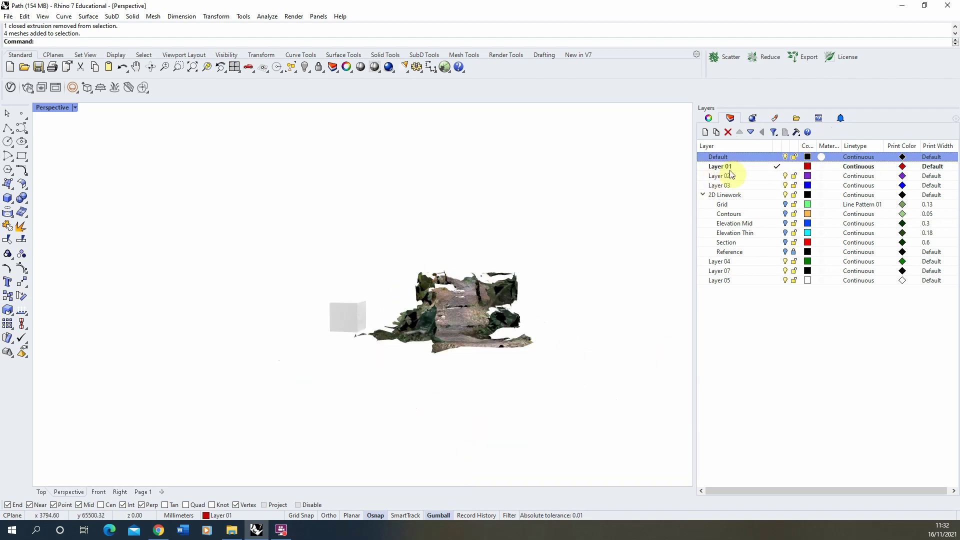
left_click_drag(601, 221, 381, 395)
right_click_drag(391, 377, 420, 340)
scroll(427, 317, "up", 3)
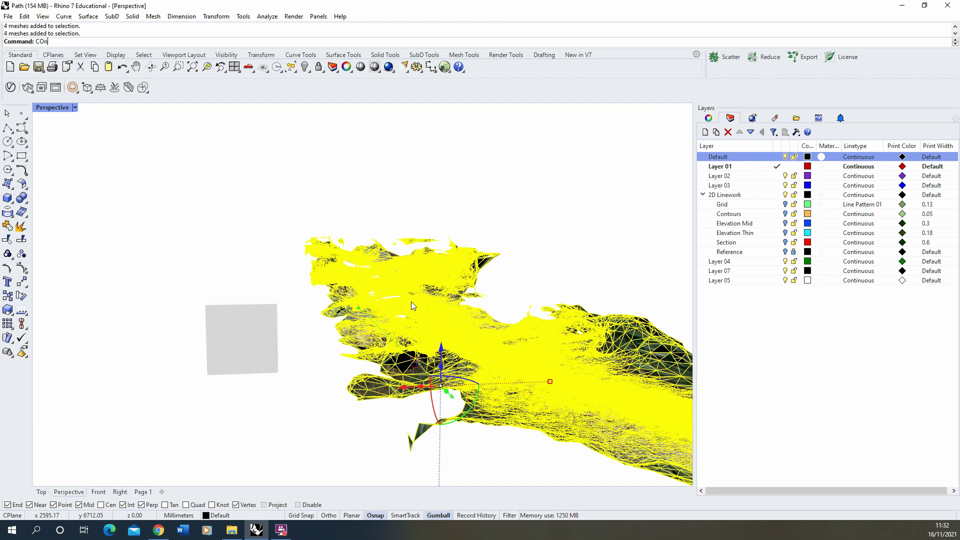
Run Contour with its base at the box's bottom corner and direction up to its top corner
type("n")
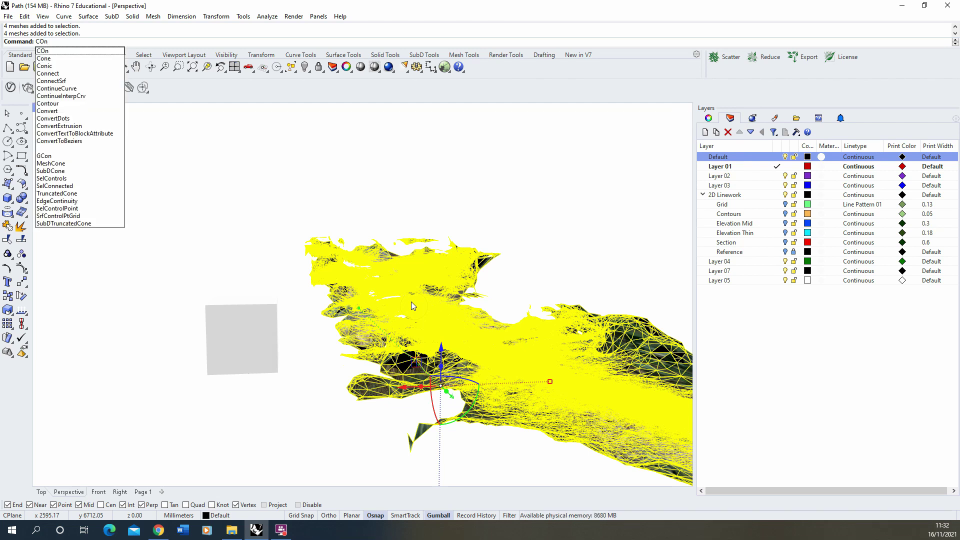
type("tour")
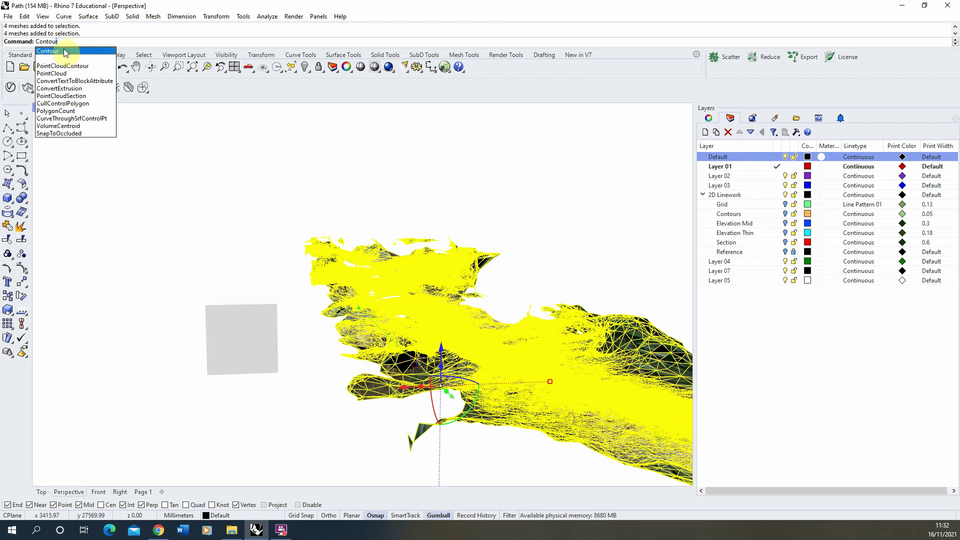
left_click(63, 52)
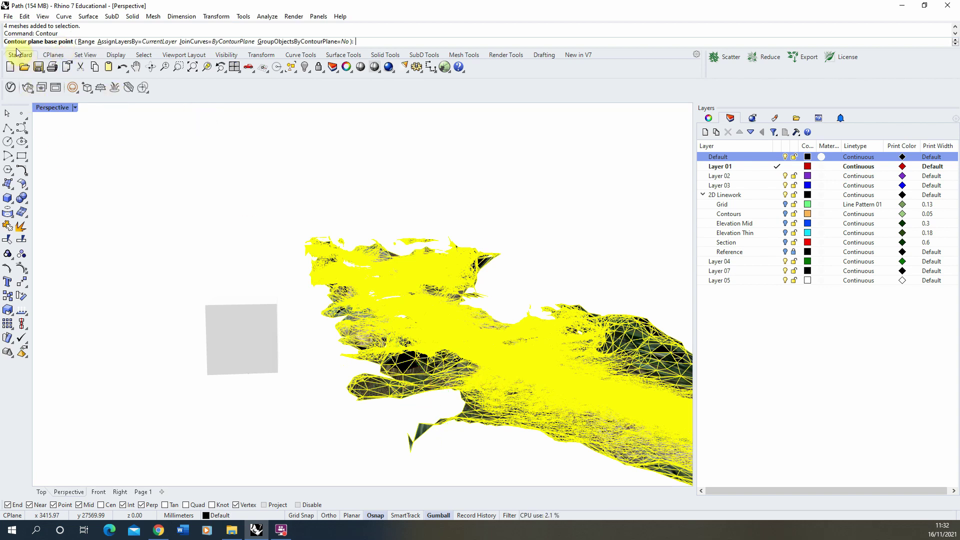
right_click_drag(283, 401, 289, 375)
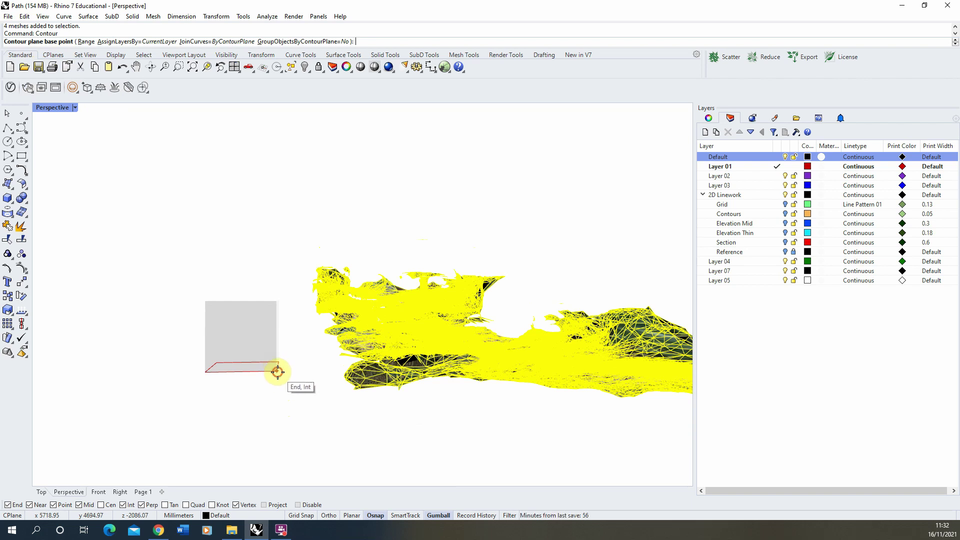
left_click(277, 371)
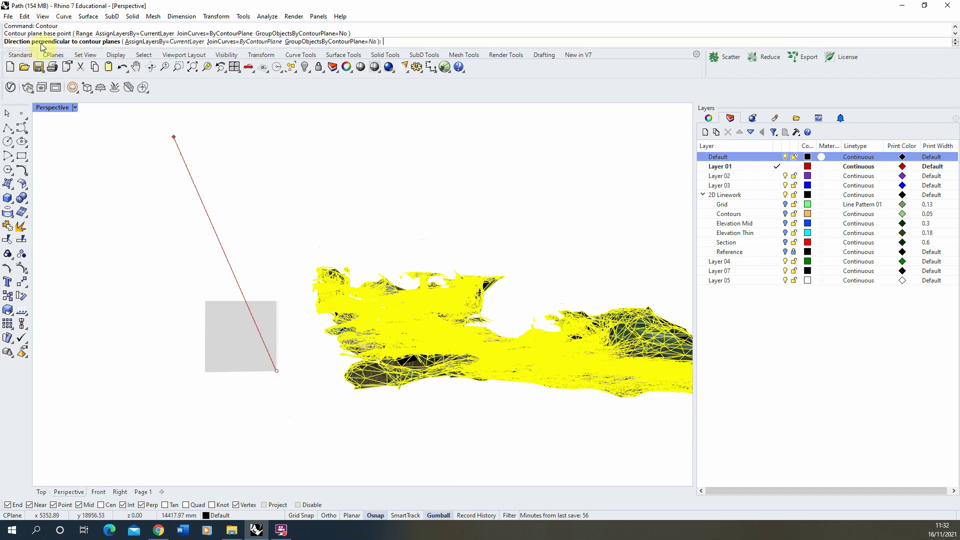
mouse_move(296, 310)
right_mouse_down()
mouse_move(341, 314)
mouse_move(284, 318)
right_mouse_up()
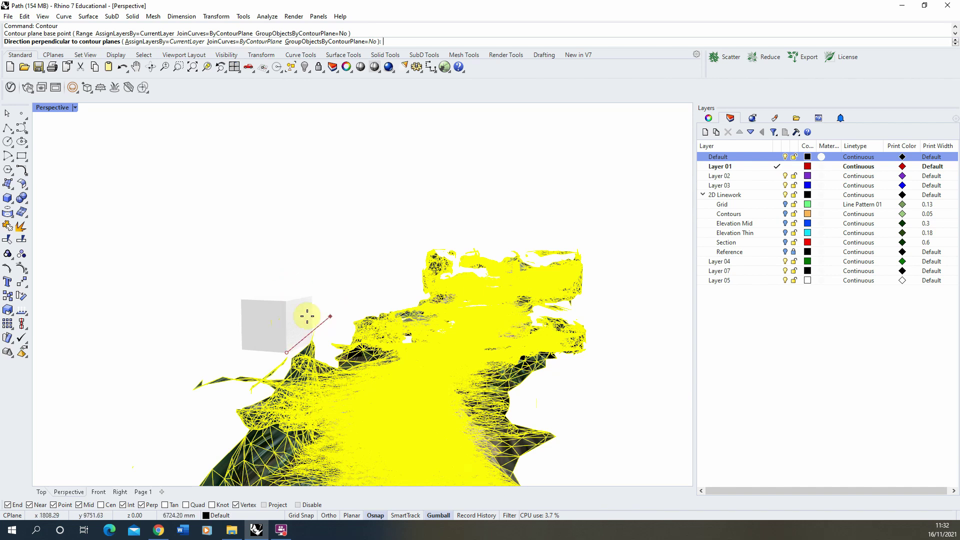
scroll(287, 301, "up", 1)
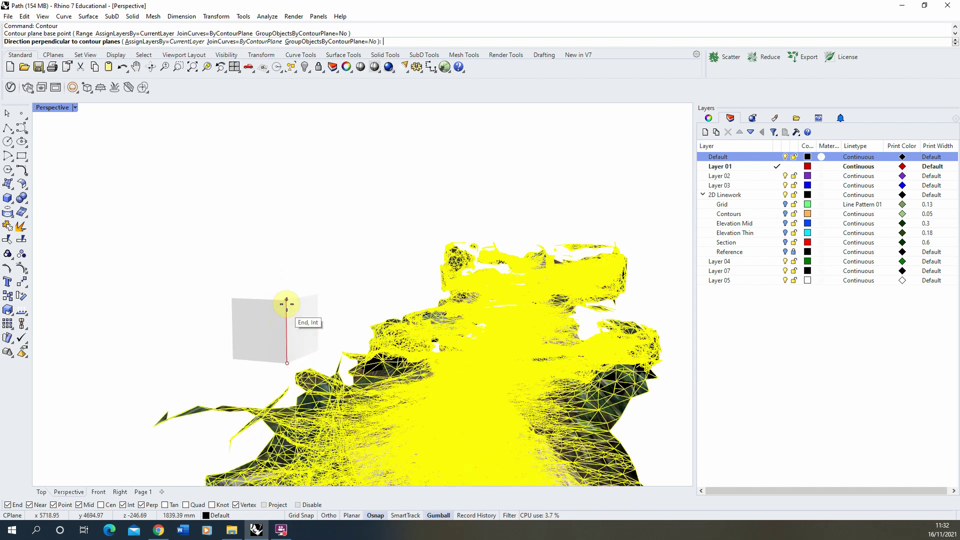
scroll(287, 302, "up", 1)
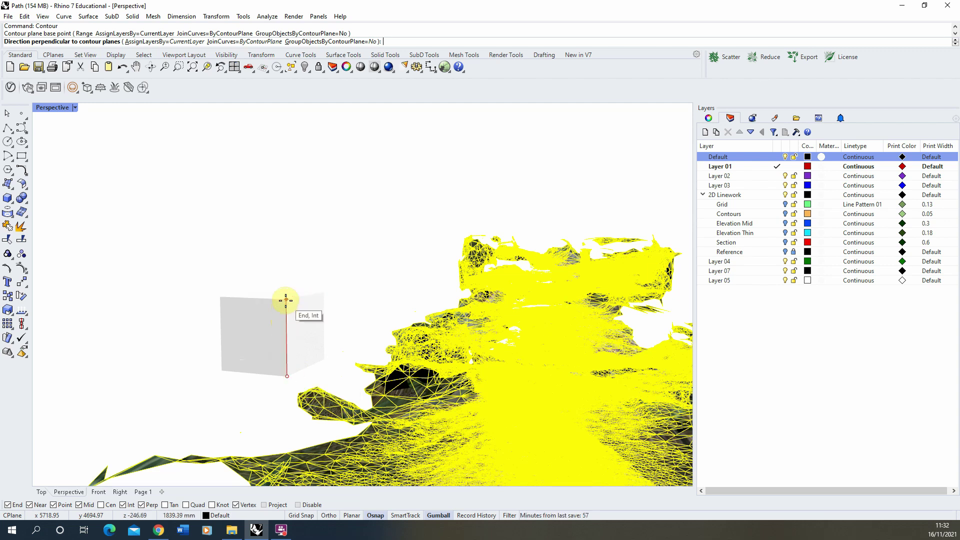
left_click(286, 300)
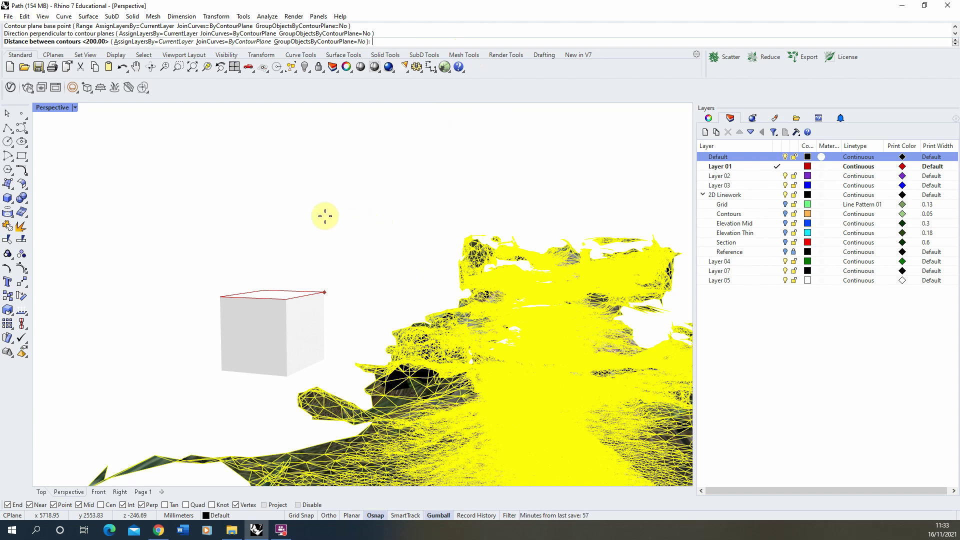
scroll(325, 214, "down", 5)
right_click_drag(334, 211, 346, 189)
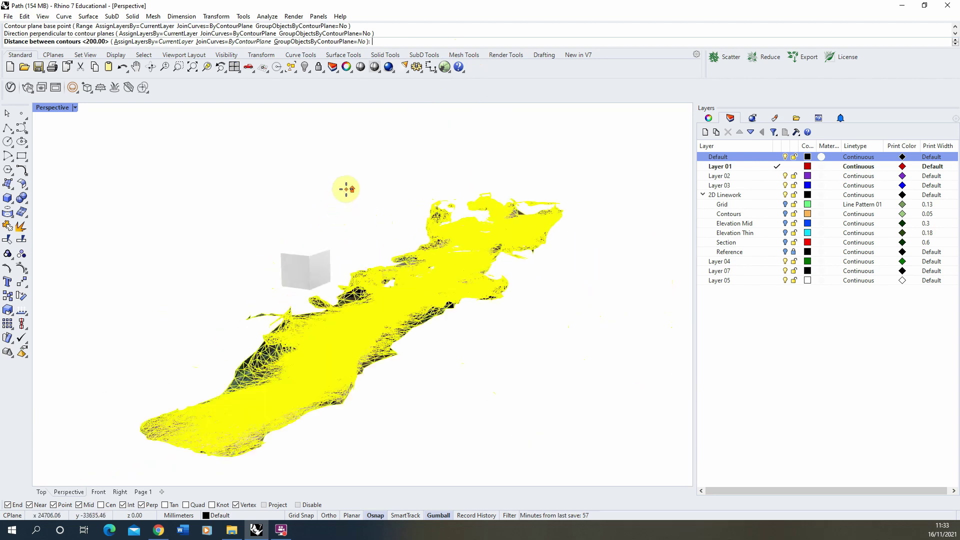
key("Return")
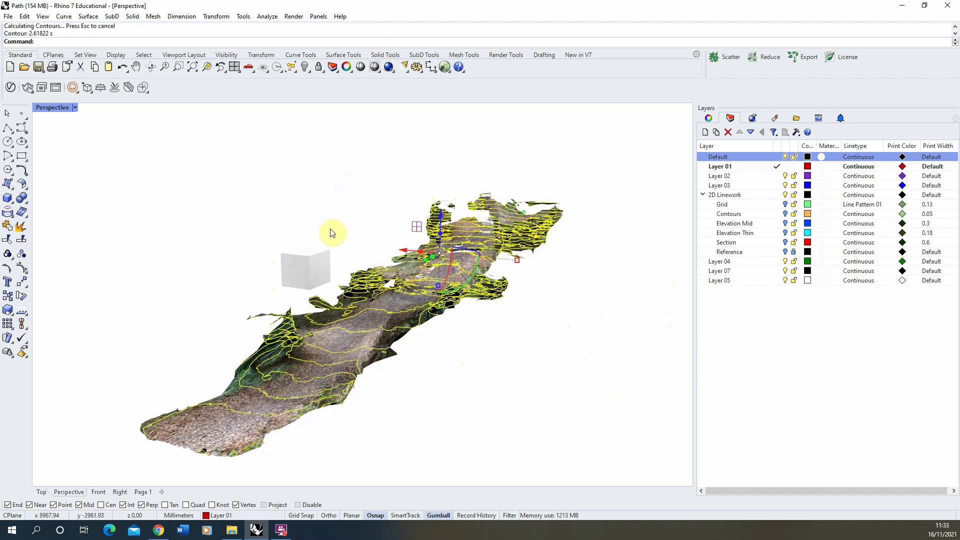
right_click_drag(320, 258, 417, 223)
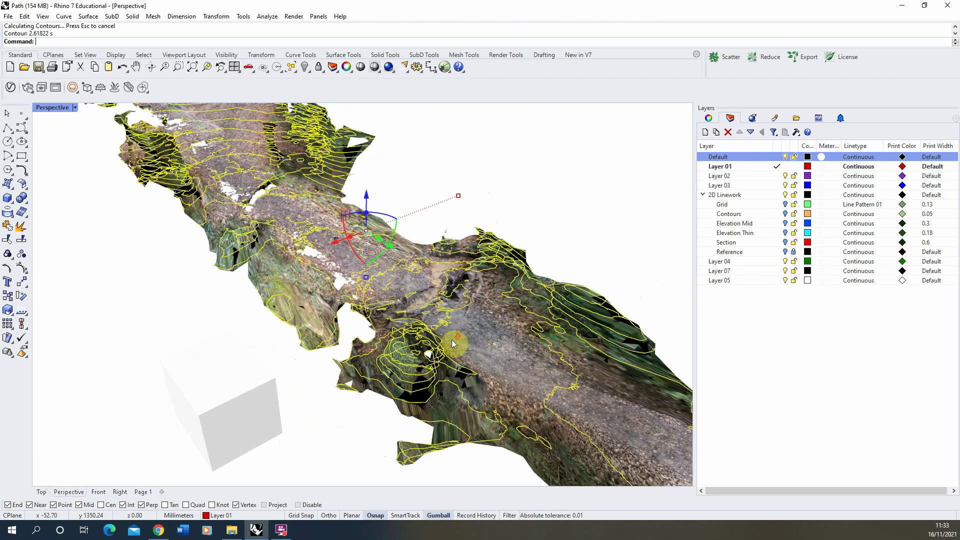
right_click_drag(452, 340, 467, 444)
right_click_drag(467, 380, 419, 353)
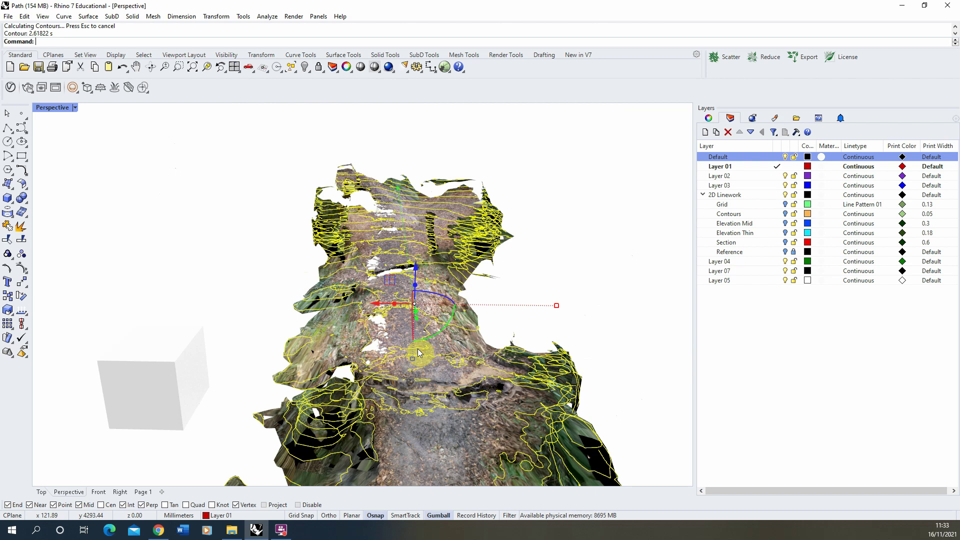
right_click_drag(208, 150, 333, 298)
scroll(320, 341, "up", 5)
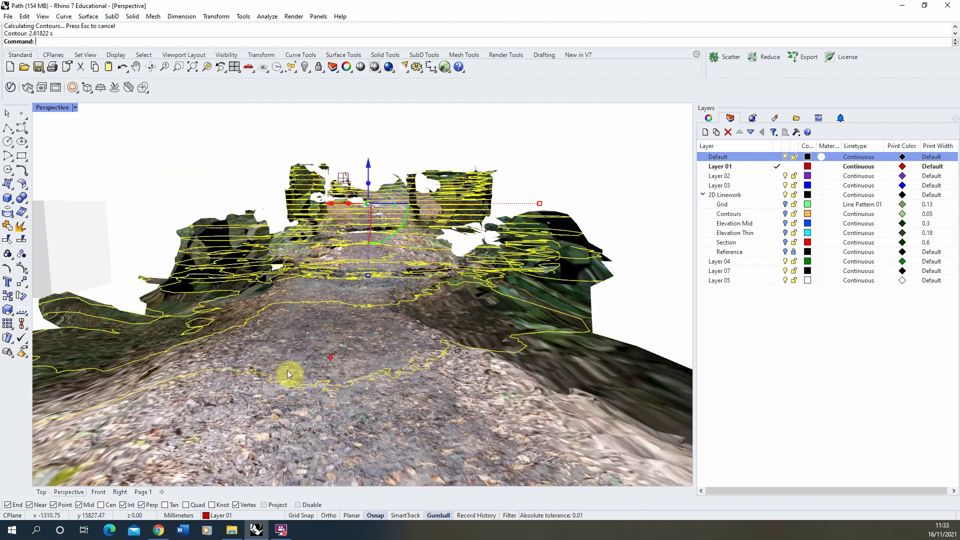
scroll(337, 315, "down", 2)
scroll(339, 340, "down", 2)
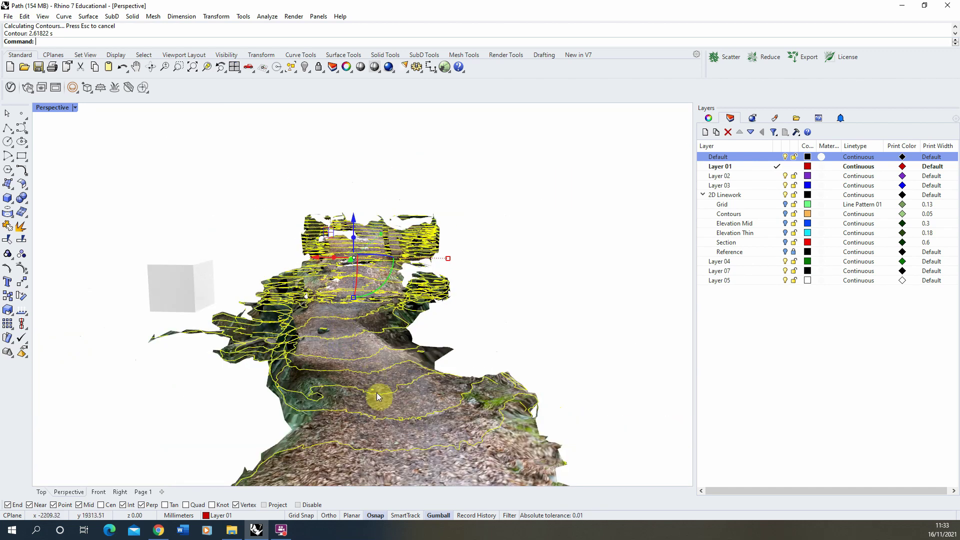
scroll(388, 316, "down", 2)
right_click_drag(388, 316, 403, 333)
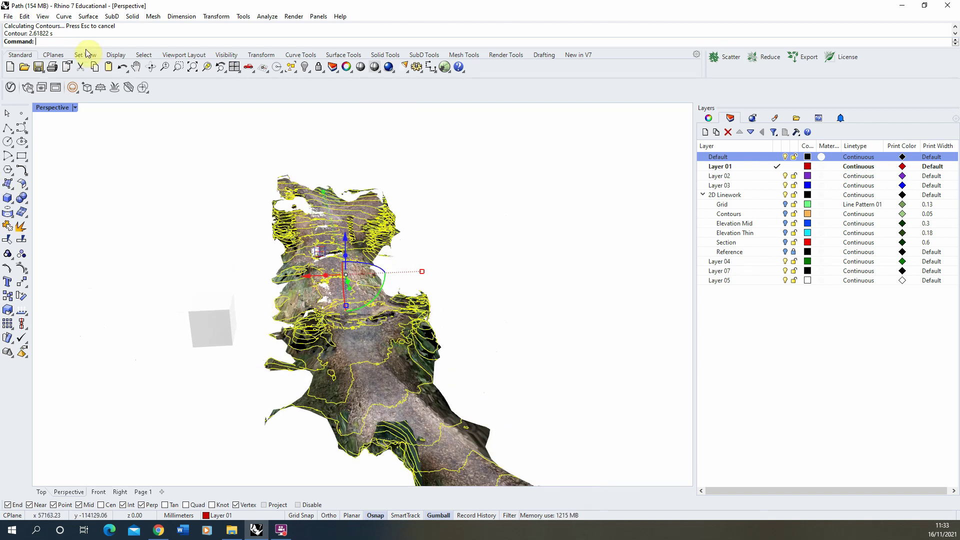
Move the contour curves 10000 mm from the box-corner base point
left_click(21, 284)
left_click(199, 349)
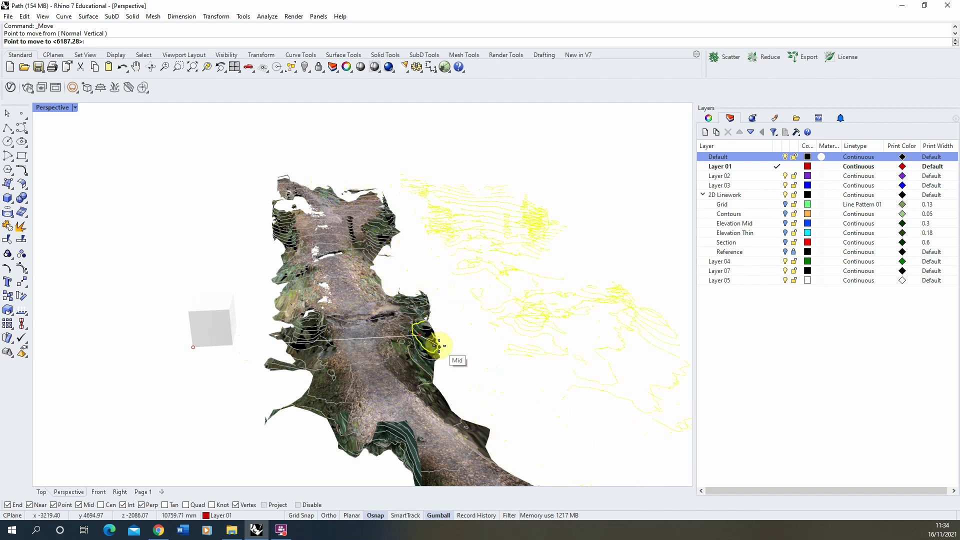
type("10")
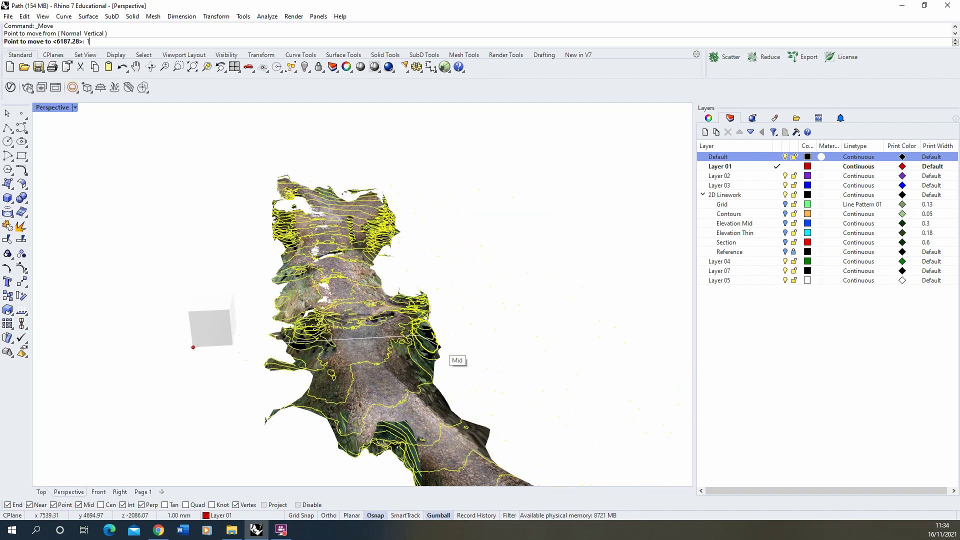
type("000")
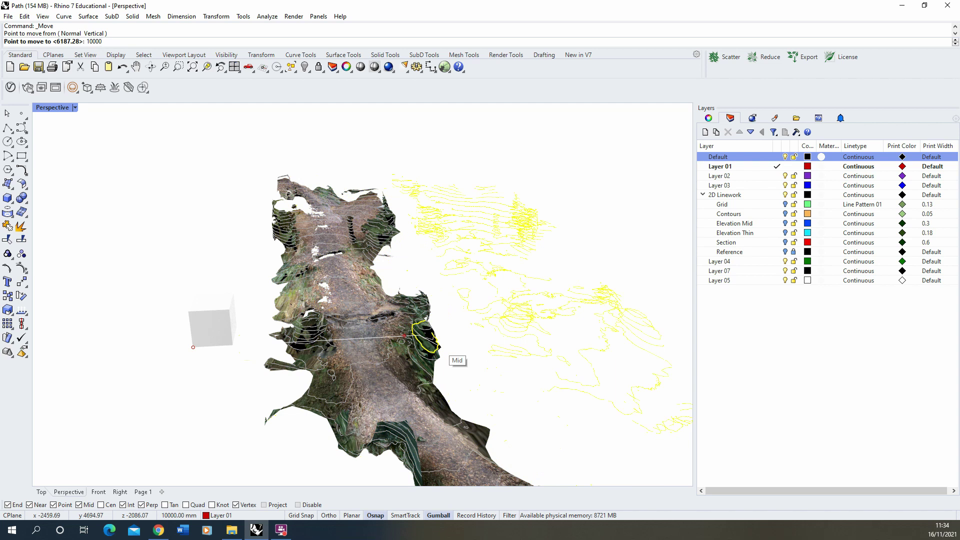
key("Return")
right_click_drag(349, 231, 460, 252)
Clear the selection and switch off the Default layer to hide the terrain mesh
key("Escape")
right_click_drag(497, 225, 408, 273)
left_click(780, 157)
left_click(784, 157)
mouse_move(451, 225)
right_mouse_down()
mouse_move(307, 228)
mouse_move(304, 215)
mouse_move(500, 242)
mouse_move(480, 237)
right_mouse_up()
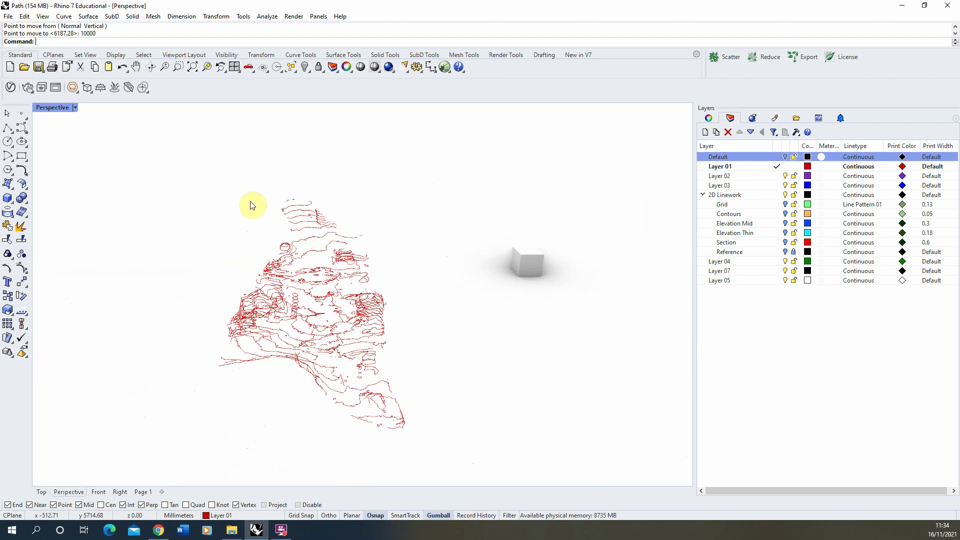
left_click(75, 108)
Set both the Perspective and Top viewports to Shaded display
left_click(115, 111)
right_click_drag(400, 228, 359, 227)
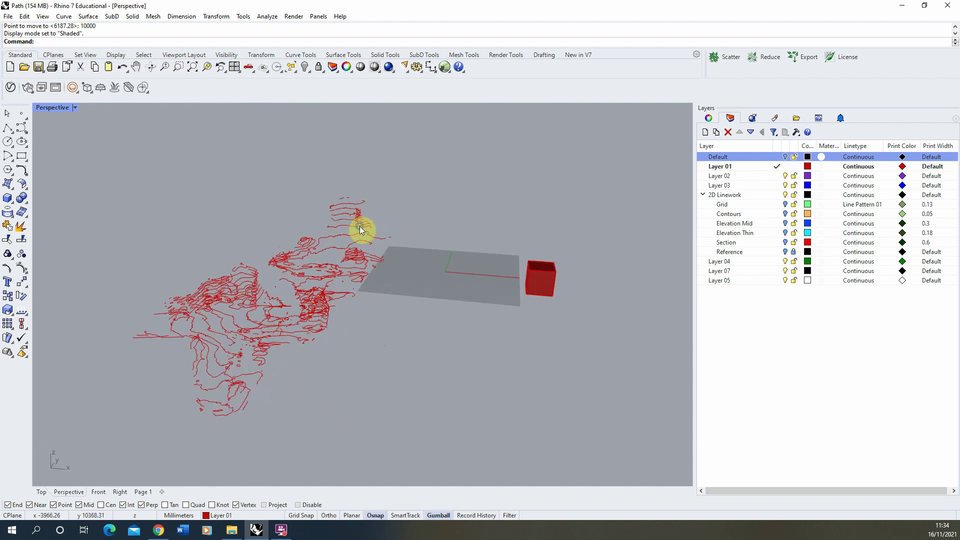
double_click(55, 108)
left_click(53, 107)
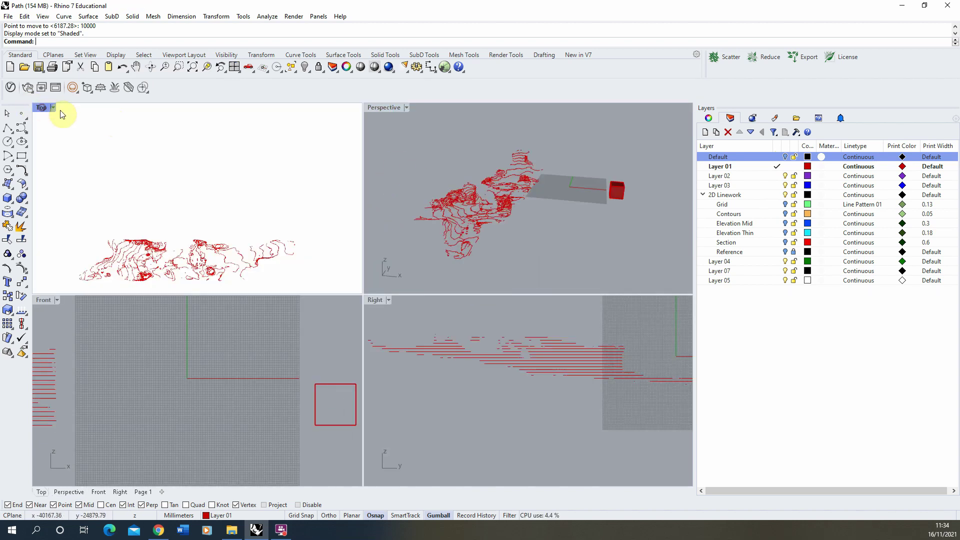
left_click(88, 110)
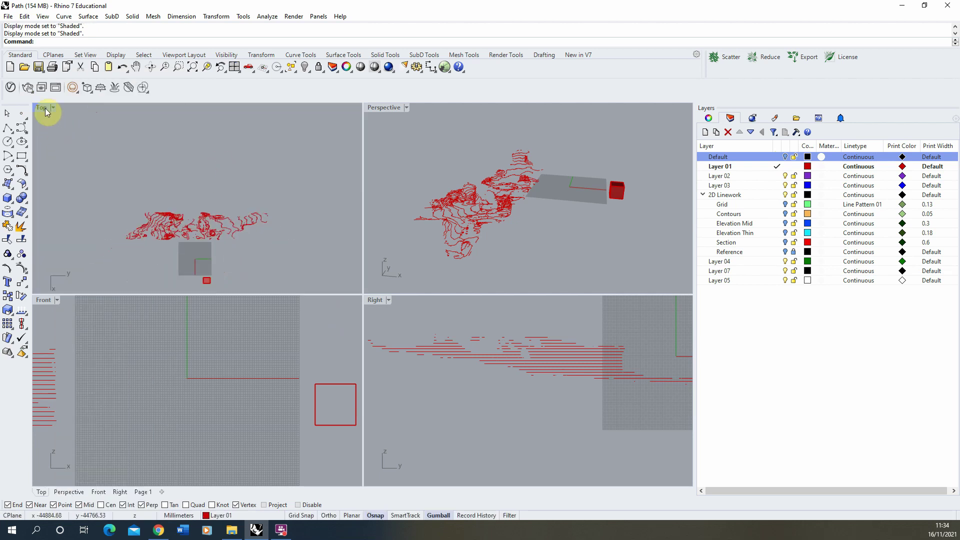
Maximize the Top view and zoom in on the red contour lines
double_click(43, 108)
scroll(363, 396, "up", 5)
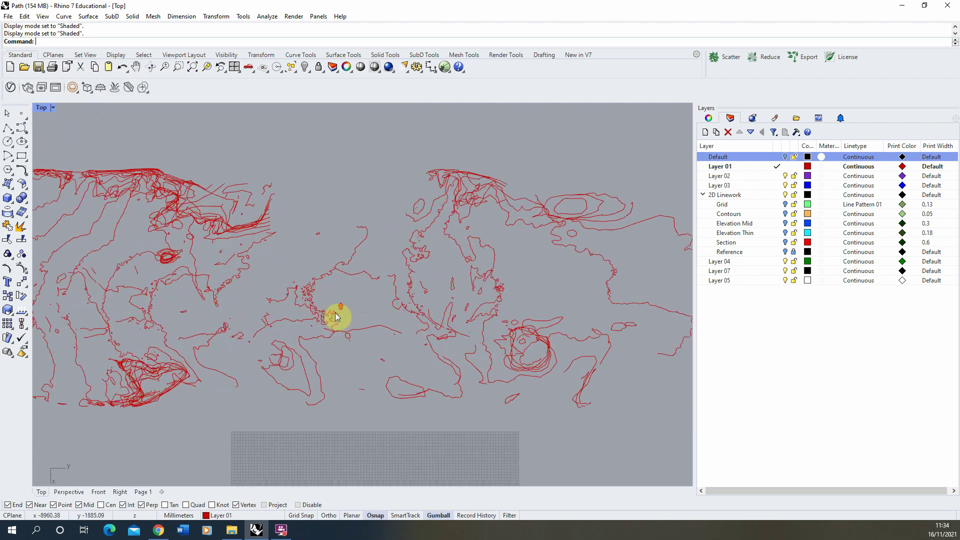
scroll(208, 165, "up", 5)
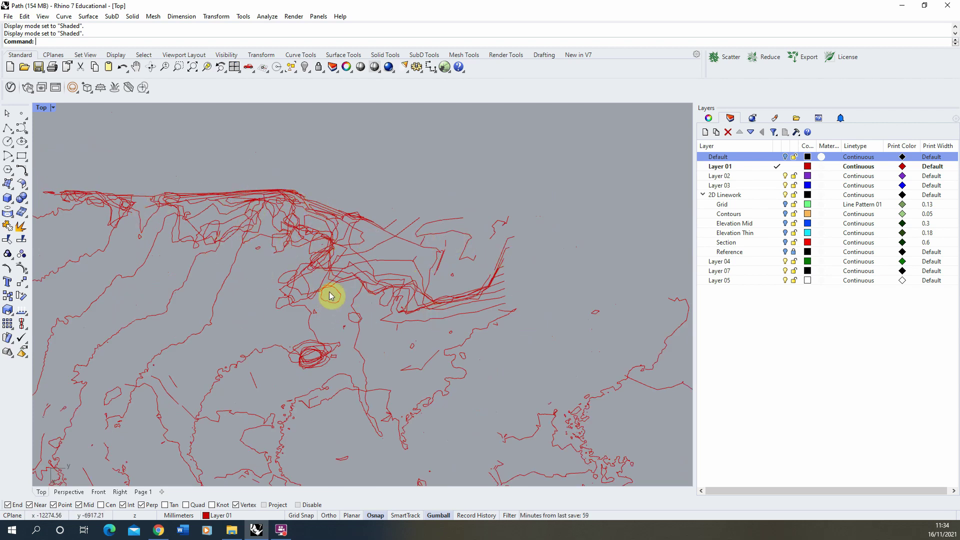
scroll(318, 204, "down", 3)
scroll(396, 445, "up", 3)
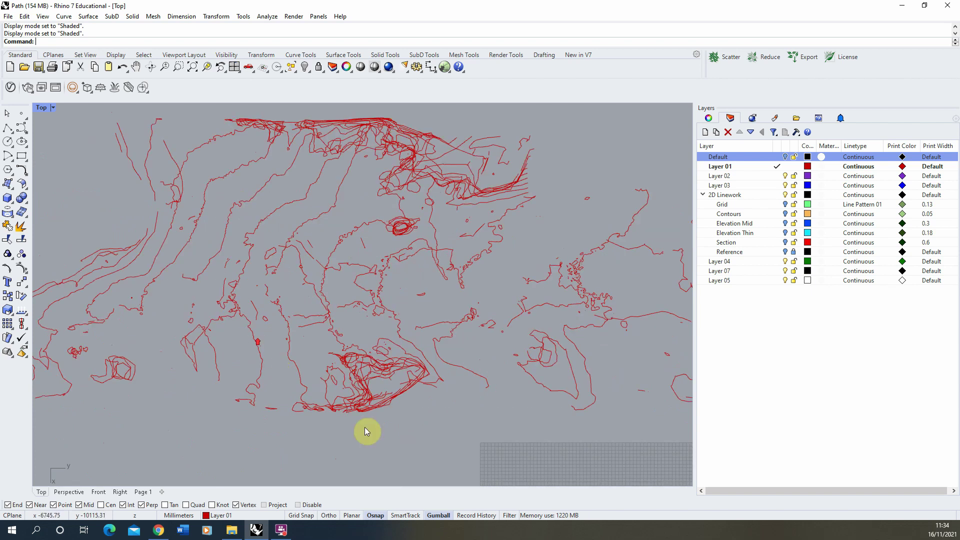
scroll(335, 284, "down", 4)
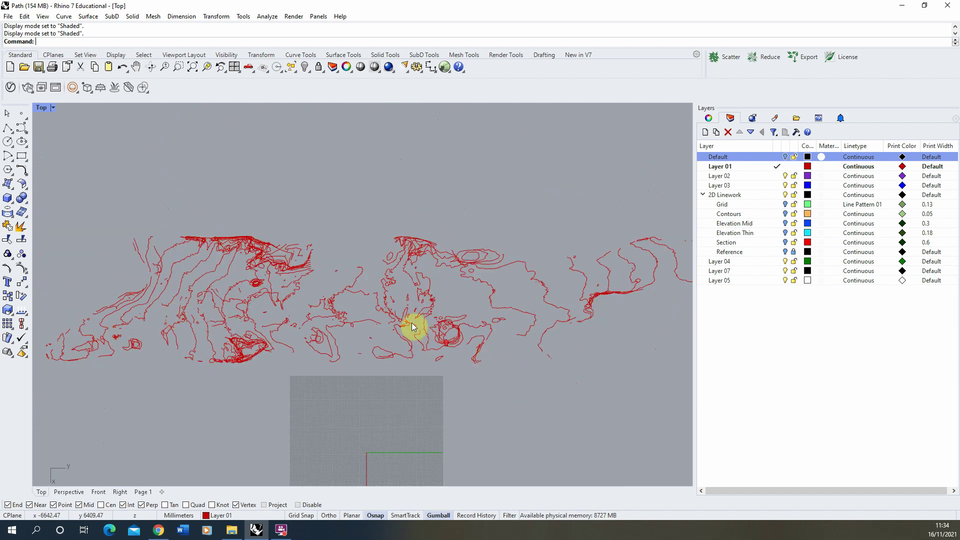
scroll(405, 245, "up", 5)
scroll(404, 220, "down", 3)
scroll(444, 279, "up", 4)
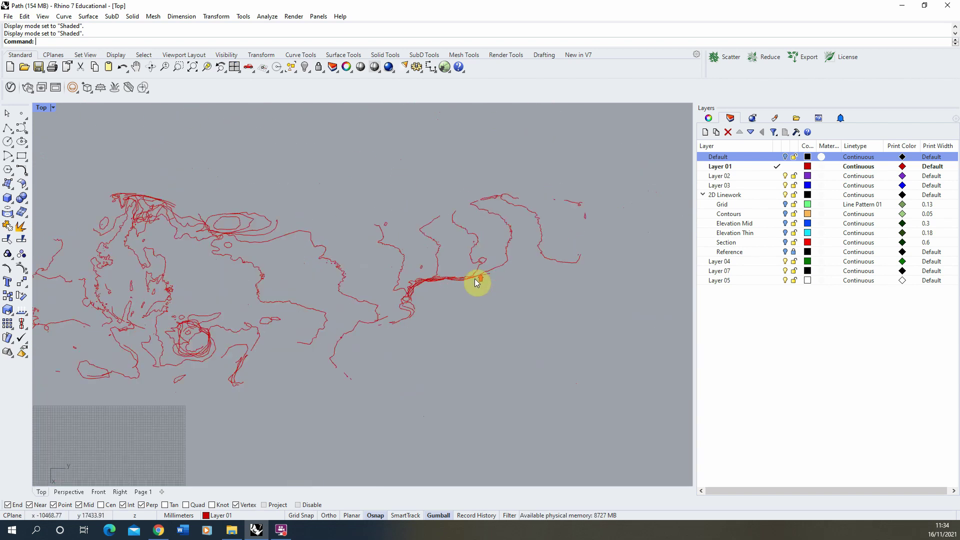
scroll(511, 285, "down", 1)
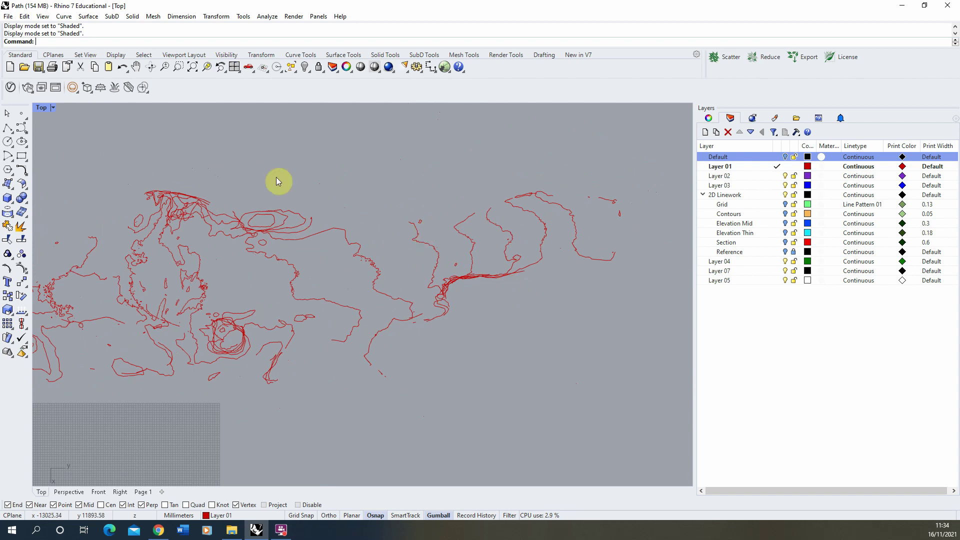
Maximize Perspective and delete two window-selected groups of stray curves, including 13 curves
double_click(39, 110)
double_click(389, 106)
right_click_drag(277, 279, 426, 246)
scroll(476, 236, "up", 4)
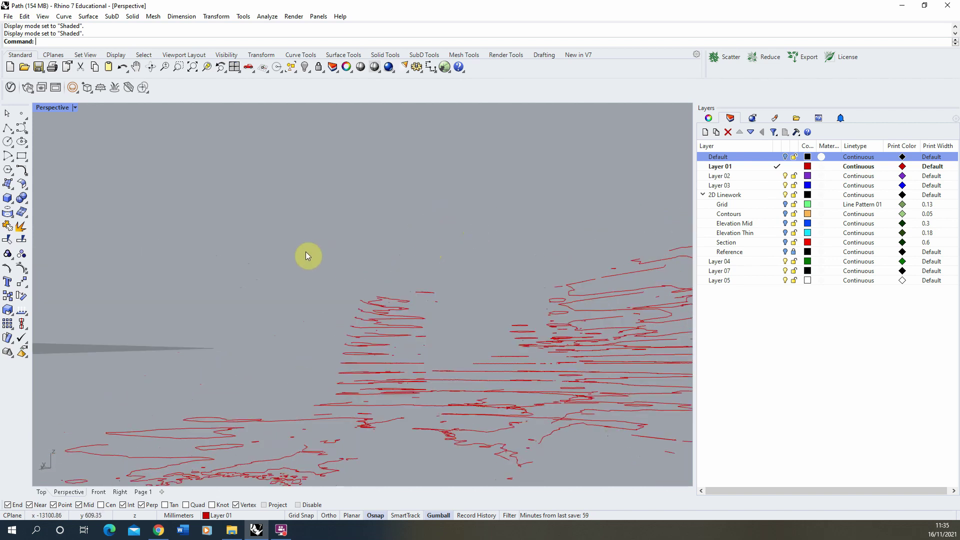
left_click_drag(305, 252, 441, 356)
key("Delete")
left_click_drag(310, 330, 429, 377)
key("Delete")
Delete one more stray curve, then batches of 23 and 15 unwanted curves
right_click_drag(429, 377, 404, 328)
left_click(367, 358)
key("Delete")
left_click_drag(527, 281, 407, 336)
key("Delete")
left_click_drag(489, 272, 296, 346)
key("Delete")
right_click_drag(450, 288, 318, 351)
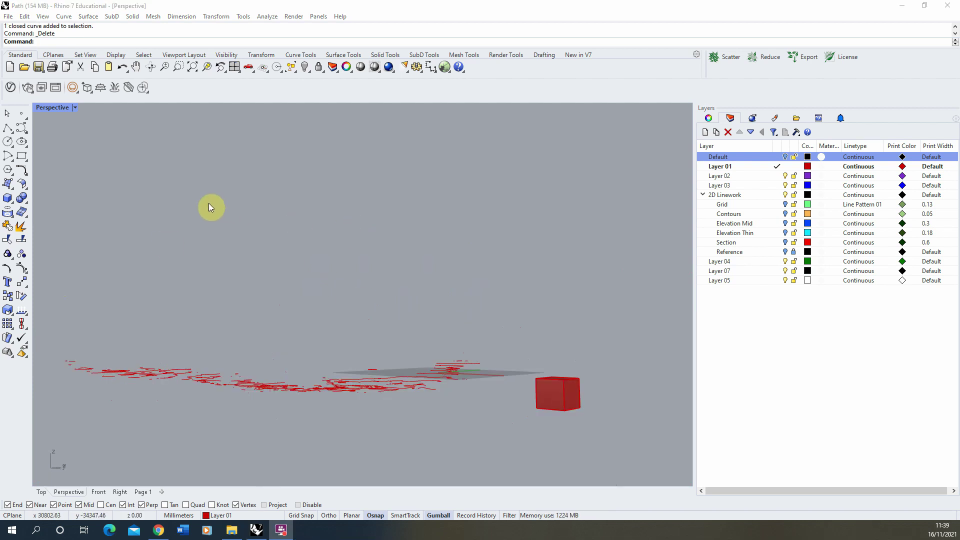
Orbit around the trimmed contours and box, then restore the four-viewport layout
right_click_drag(199, 208, 343, 289)
scroll(320, 310, "up", 4)
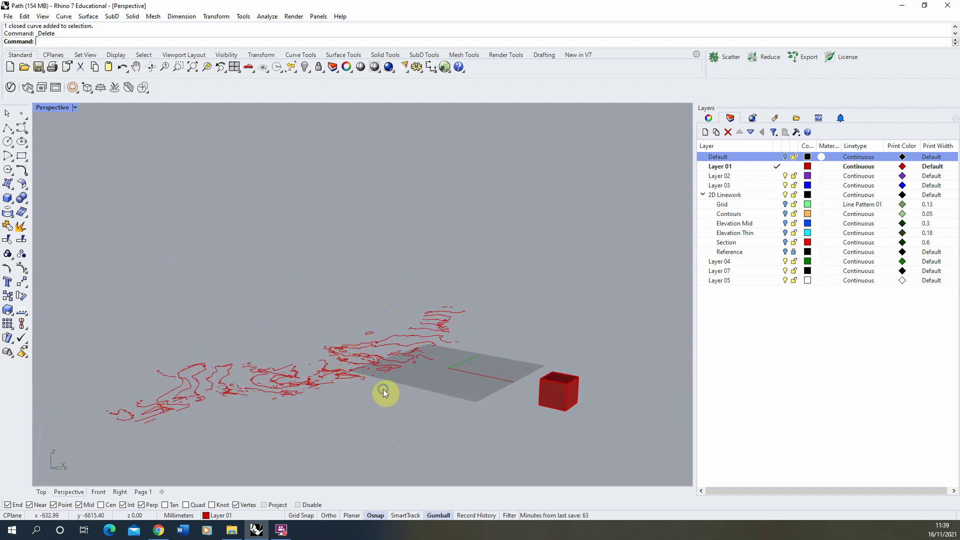
right_click_drag(382, 389, 412, 399)
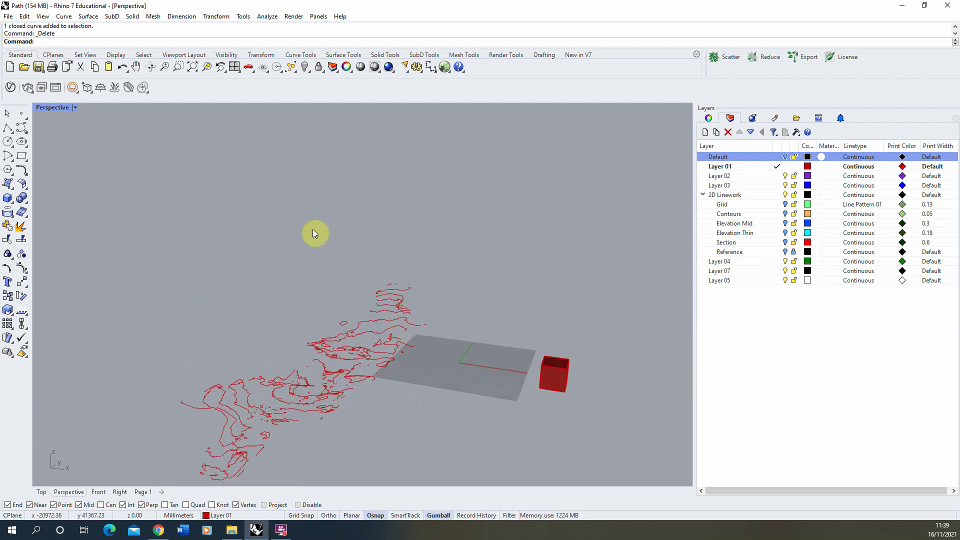
double_click(67, 107)
scroll(125, 174, "down", 1)
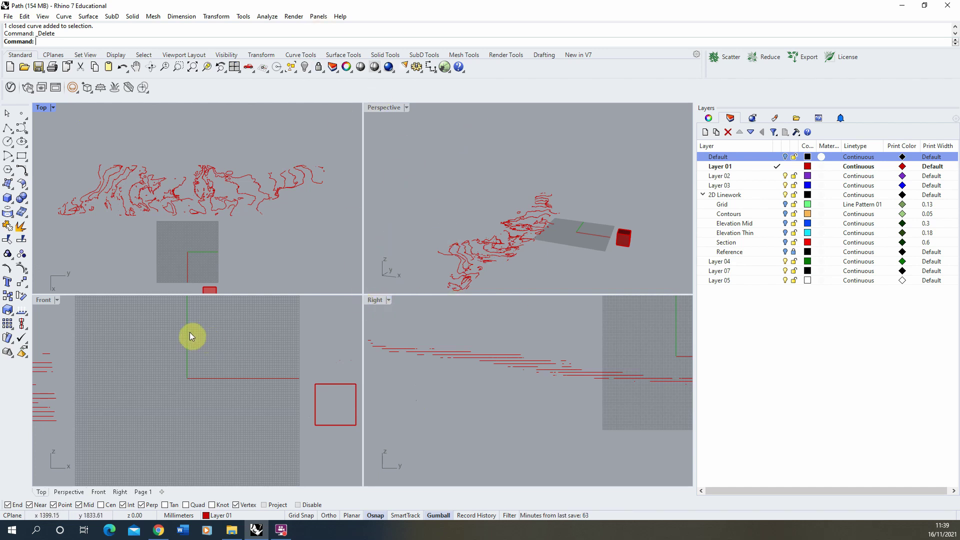
Maximize the Right view and zoom in on the red box
double_click(380, 302)
scroll(392, 300, "up", 2)
scroll(510, 284, "up", 2)
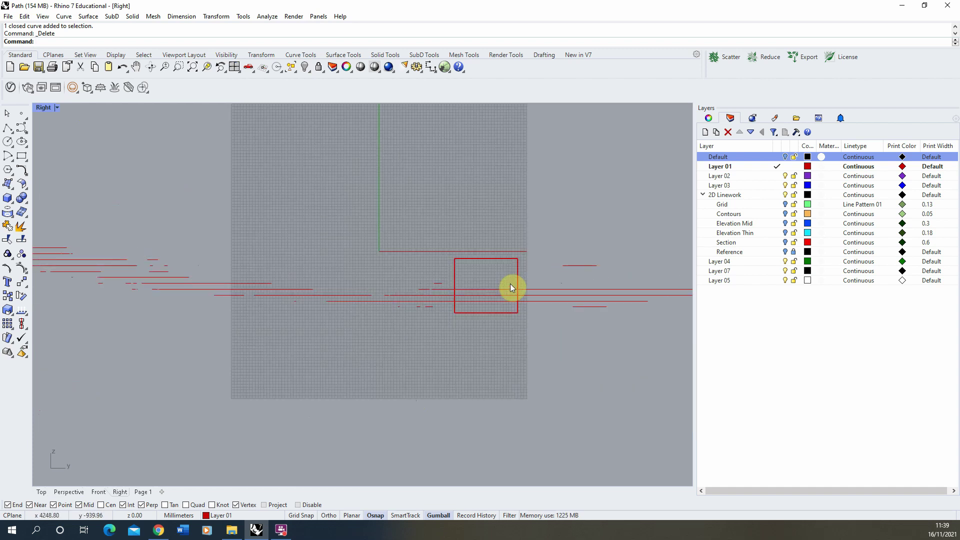
scroll(510, 284, "up", 2)
left_click(482, 252)
scroll(329, 251, "down", 1)
scroll(458, 279, "up", 2)
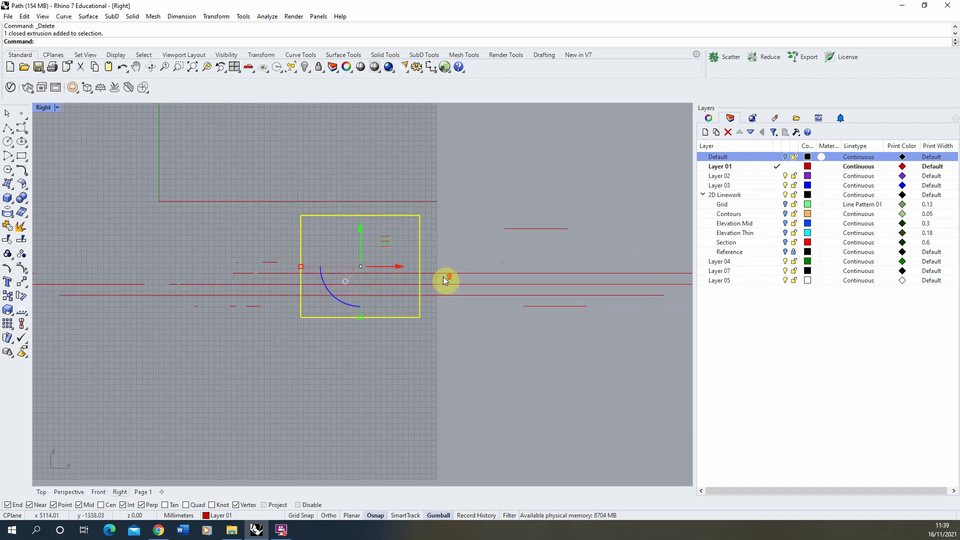
Draw a horizontal polyline from the box's corner and slide it right with the gumball
left_click(8, 129)
left_click(301, 318)
scroll(404, 320, "down", 3)
left_click(150, 321, "shift")
key("Return")
left_click_drag(298, 321, 418, 321)
Delete the red box
left_click(426, 285)
key("Delete")
scroll(250, 345, "down", 2)
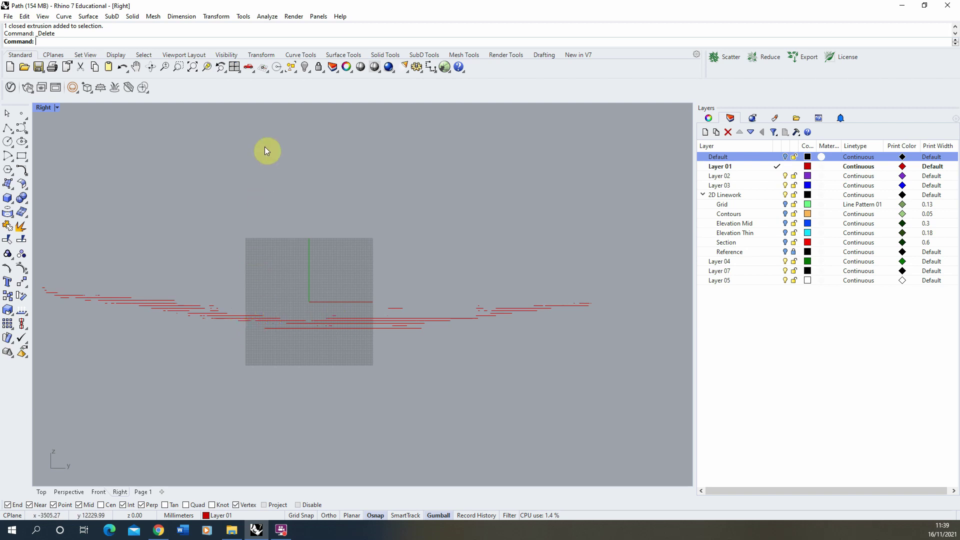
scroll(430, 255, "up", 2)
scroll(494, 221, "down", 2)
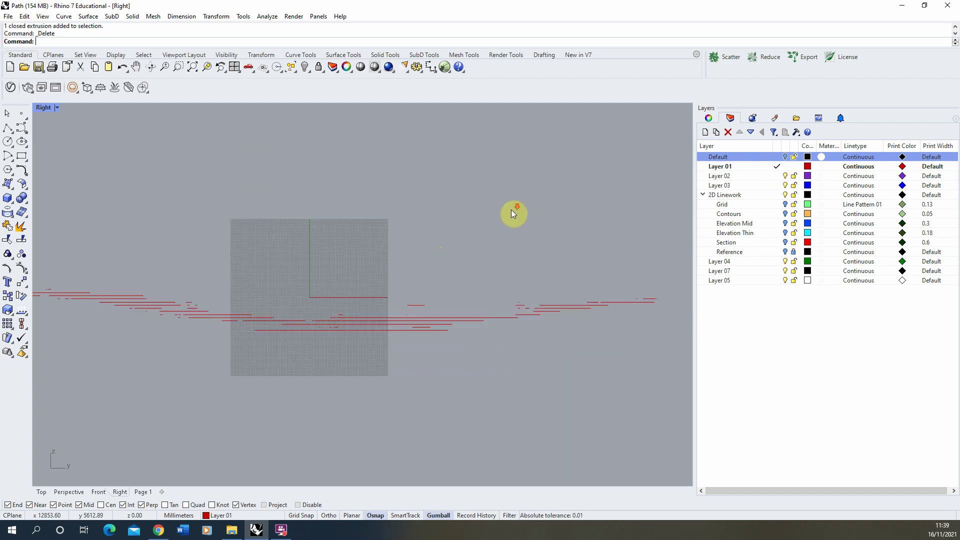
scroll(342, 345, "up", 2)
scroll(343, 345, "up", 1)
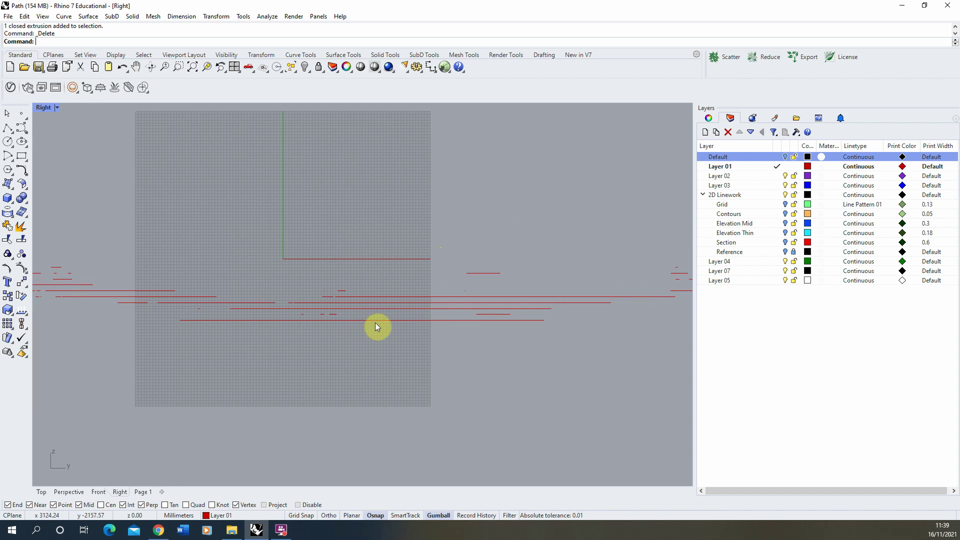
Give the long horizontal line a custom yellow display colour in Properties
left_click(412, 320)
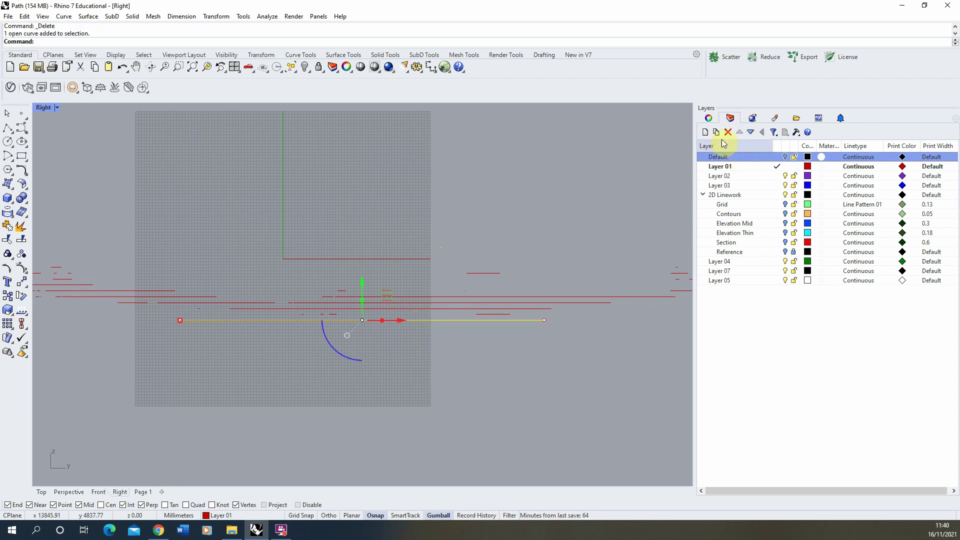
left_click(713, 119)
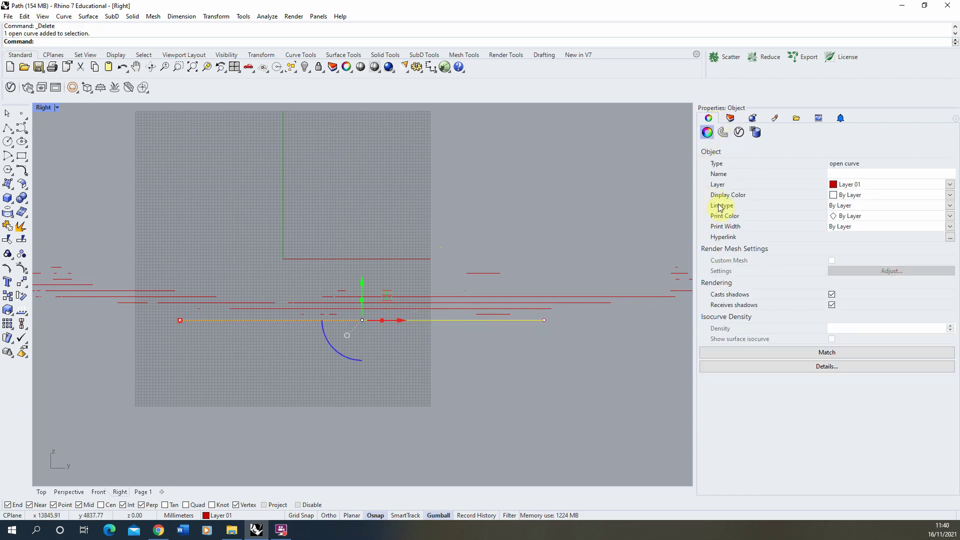
left_click(951, 197)
left_click(848, 292)
mouse_move(194, 246)
left_mouse_down()
mouse_move(190, 238)
mouse_move(205, 277)
mouse_move(194, 234)
mouse_move(205, 287)
mouse_move(194, 232)
left_mouse_up()
left_click(121, 361)
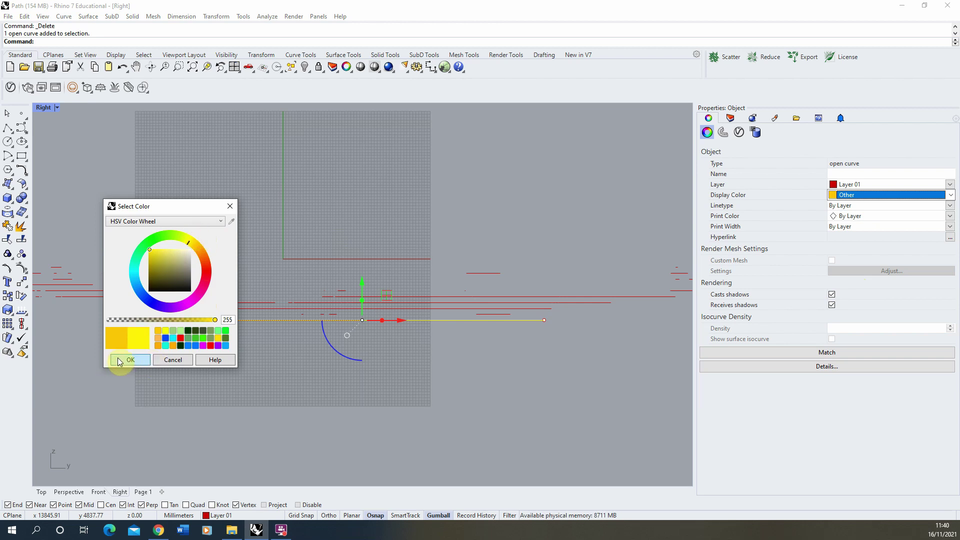
left_click(473, 438)
Set the five lower level curves to a more orange shade of yellow
right_click_drag(259, 315, 212, 311)
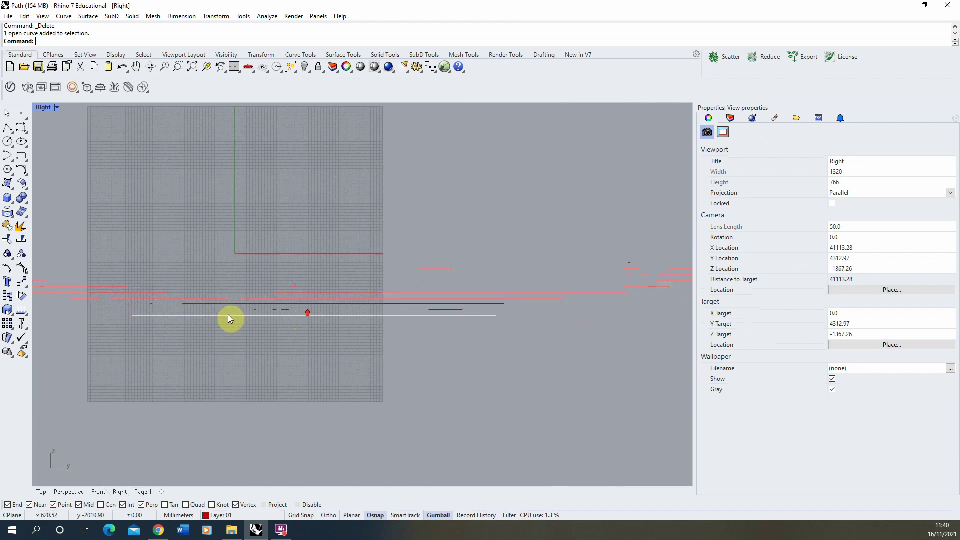
scroll(221, 313, "up", 2)
left_click_drag(182, 312, 622, 306)
scroll(455, 307, "down", 5)
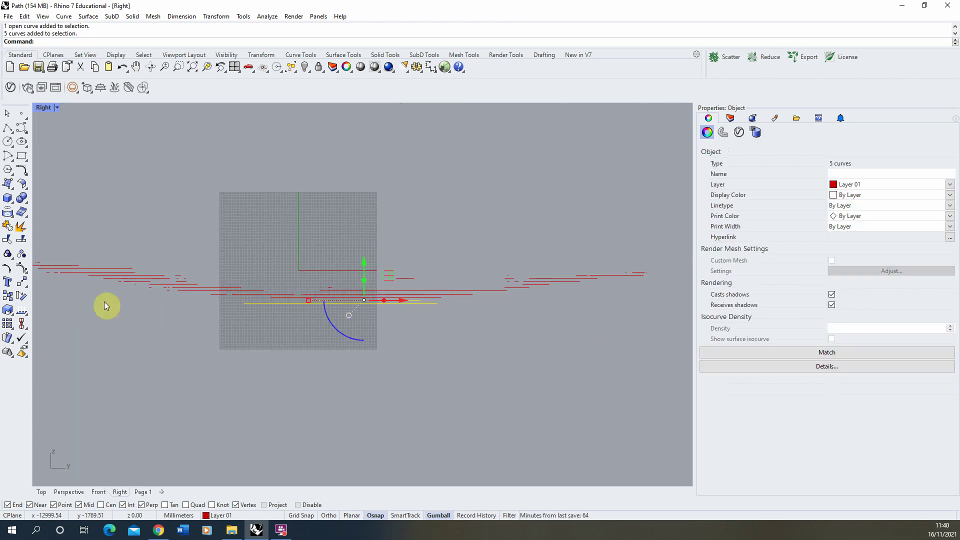
scroll(371, 302, "up", 5)
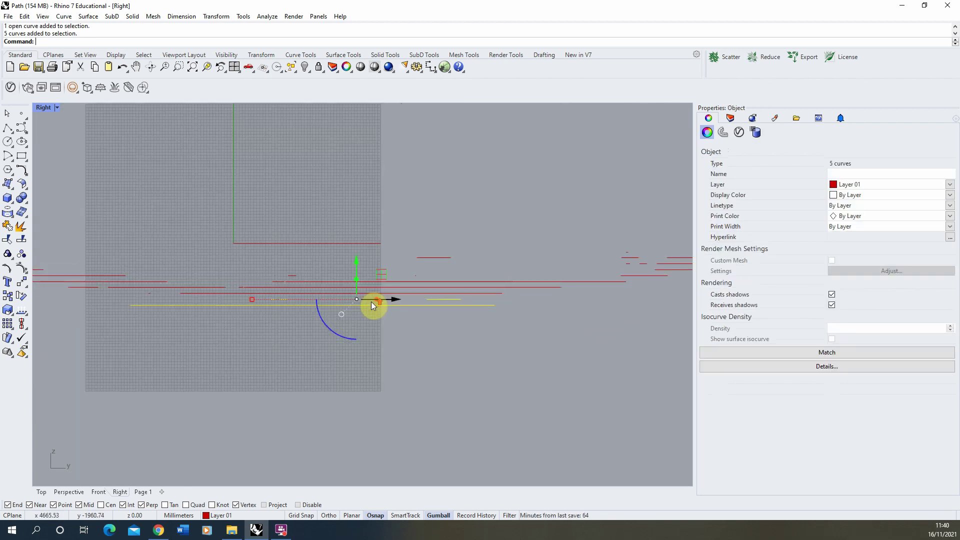
left_click(950, 195)
left_click(862, 293)
left_click(190, 242)
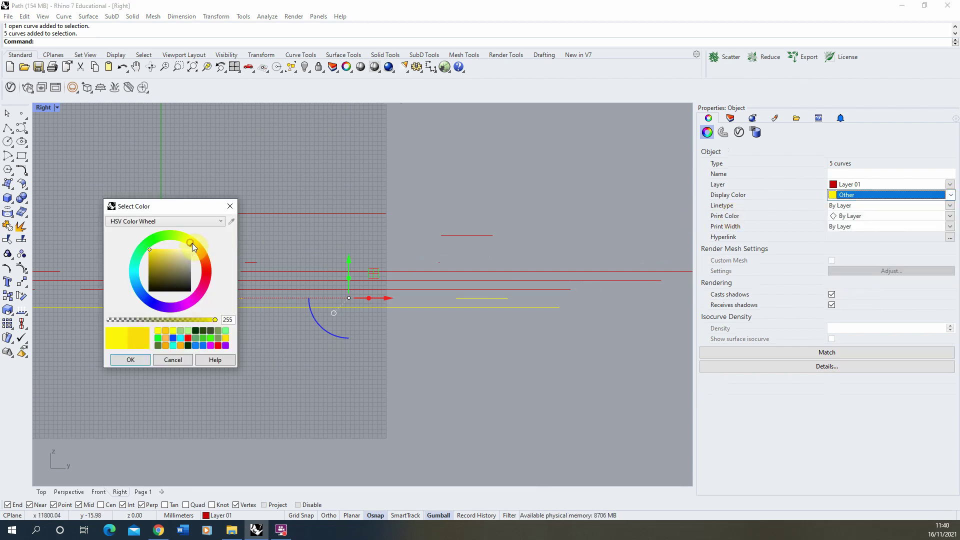
left_click(130, 359)
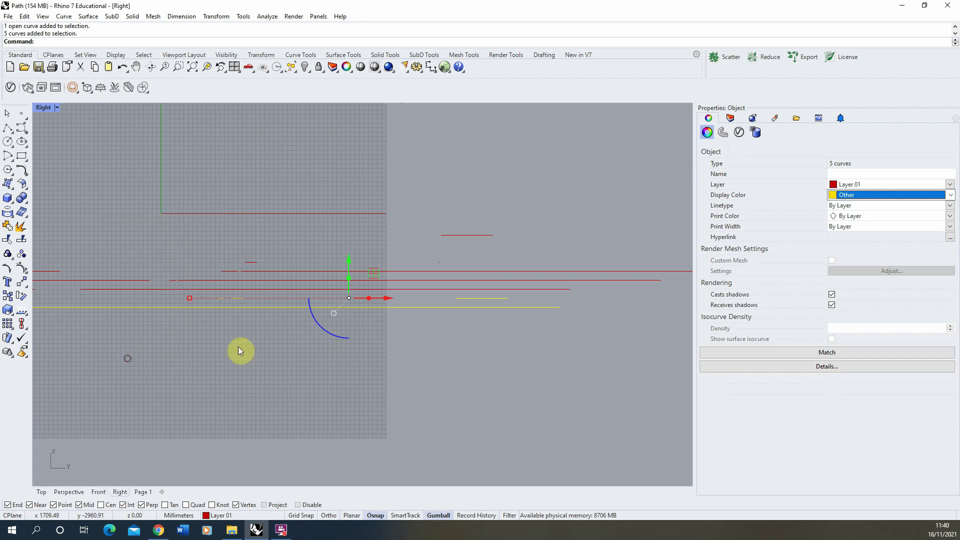
left_click(425, 378)
Select the 106 contour curves and give them a custom orange display colour
scroll(100, 295, "down", 1)
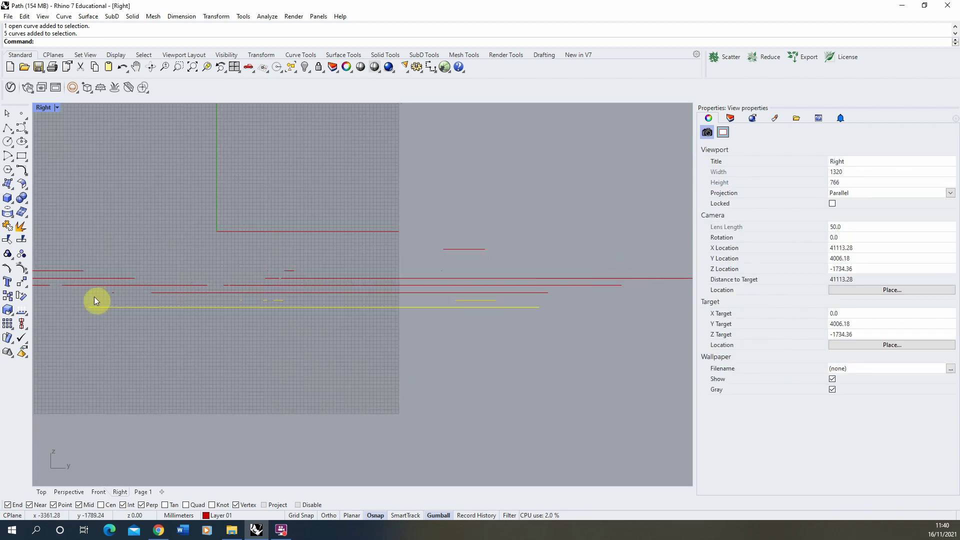
left_click_drag(94, 296, 616, 290)
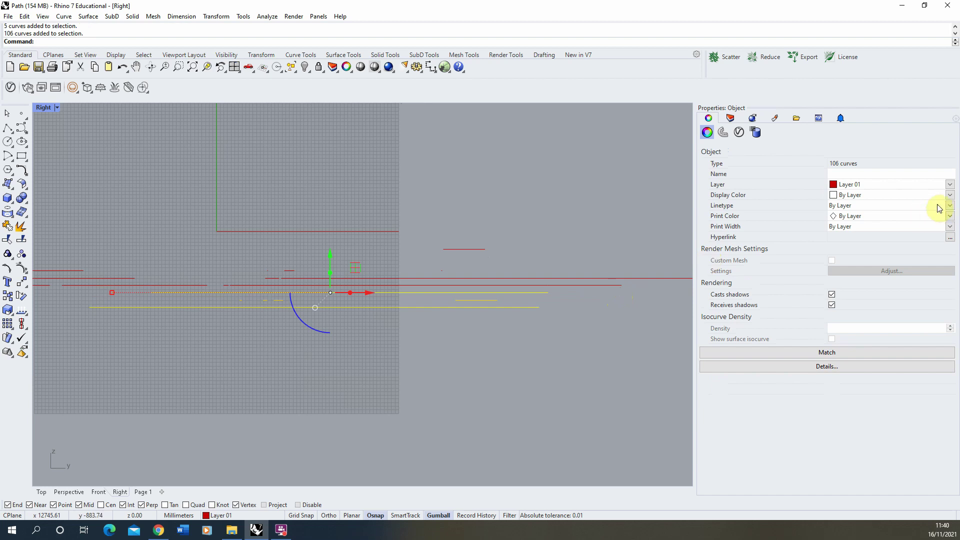
left_click(950, 196)
left_click(856, 226)
left_click(891, 195)
left_click(855, 290)
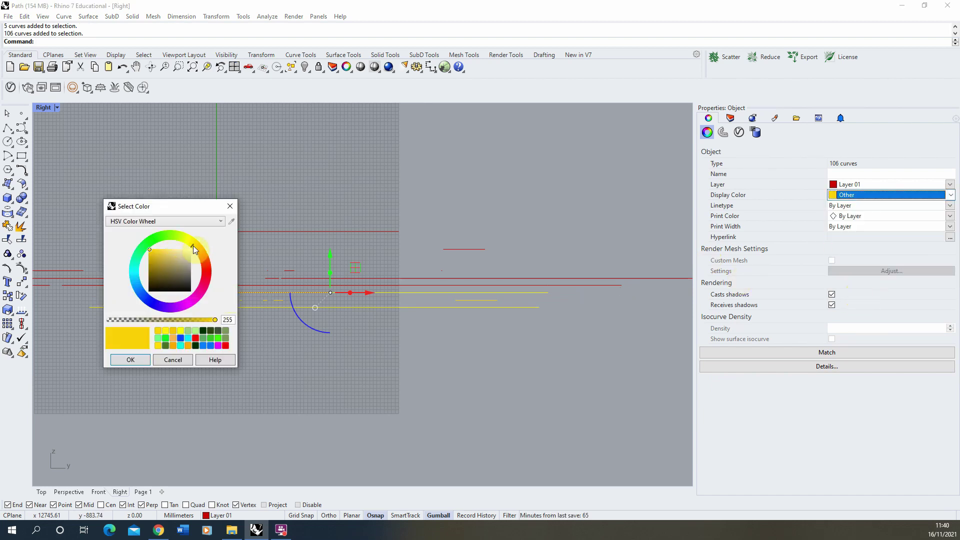
left_click_drag(194, 245, 197, 249)
left_click(133, 360)
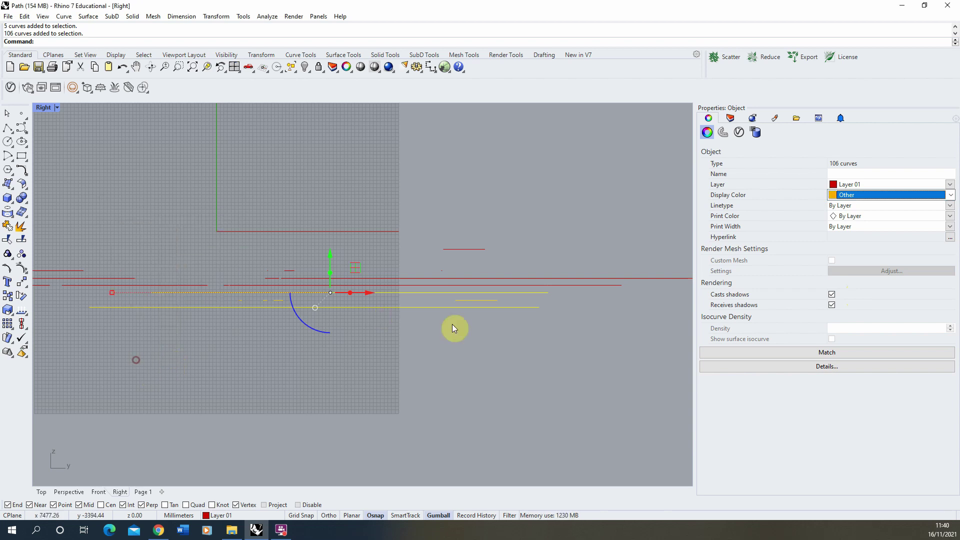
Deselect the recoloured curves and reposition the side view for the next height group
left_click(503, 371)
scroll(293, 281, "down", 3)
scroll(363, 292, "up", 3)
scroll(368, 270, "down", 3)
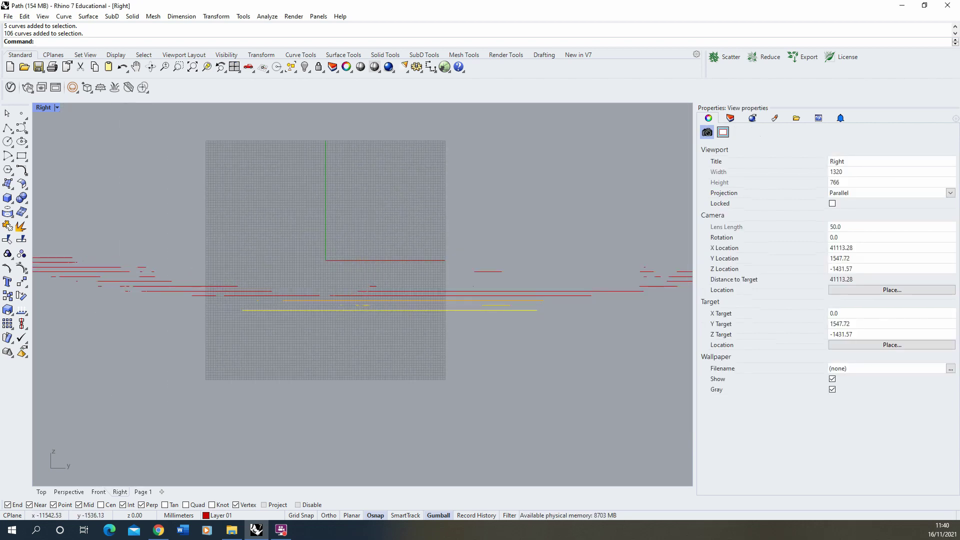
left_click(131, 271)
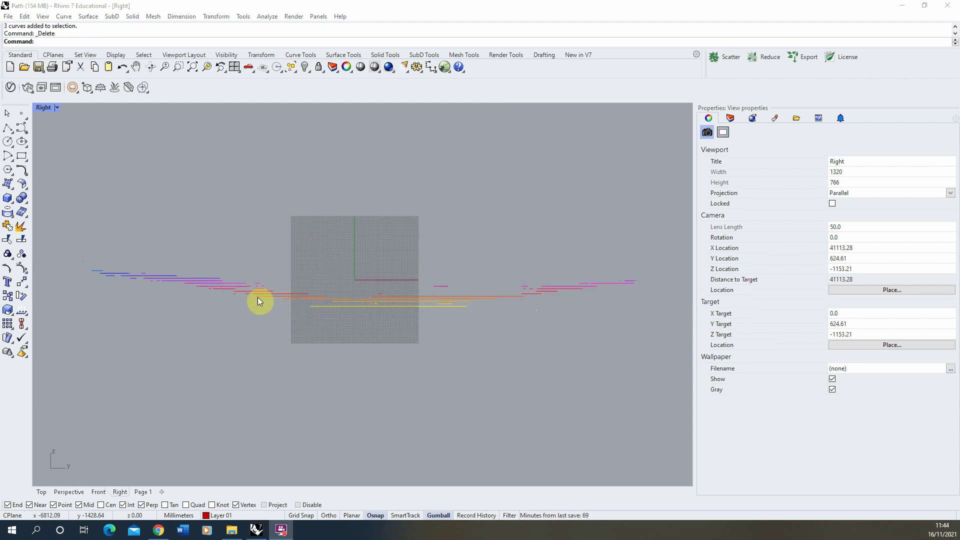
right_click_drag(301, 304, 379, 318)
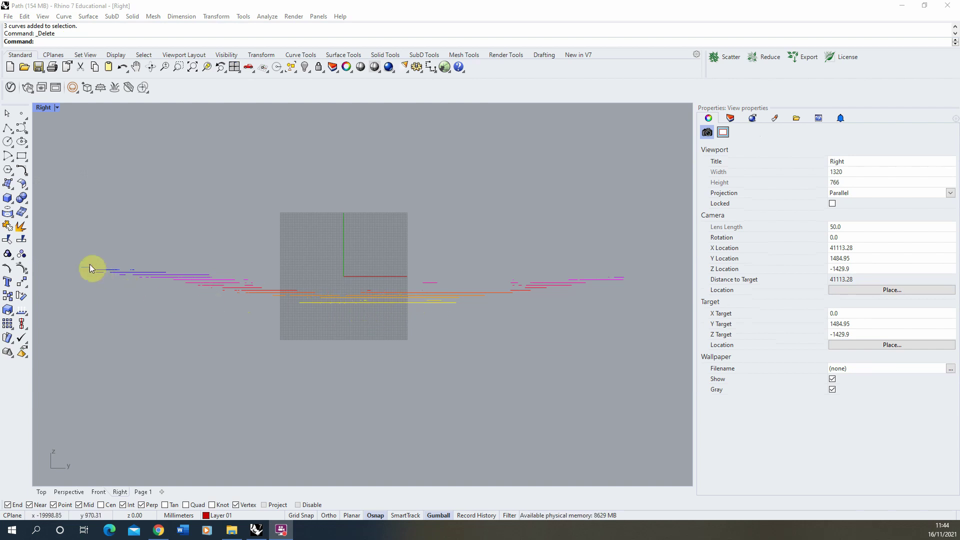
Restore the four-view layout and zoom the Top view to inspect the +400mm to +2200mm height labels
double_click(43, 107)
right_click_drag(280, 228, 223, 224)
scroll(222, 224, "up", 2)
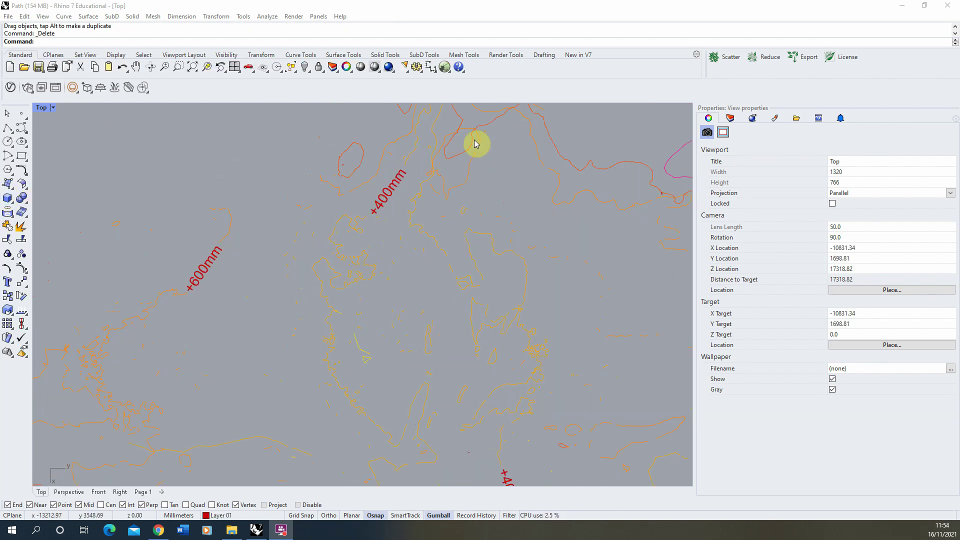
scroll(549, 175, "down", 3)
scroll(189, 278, "up", 4)
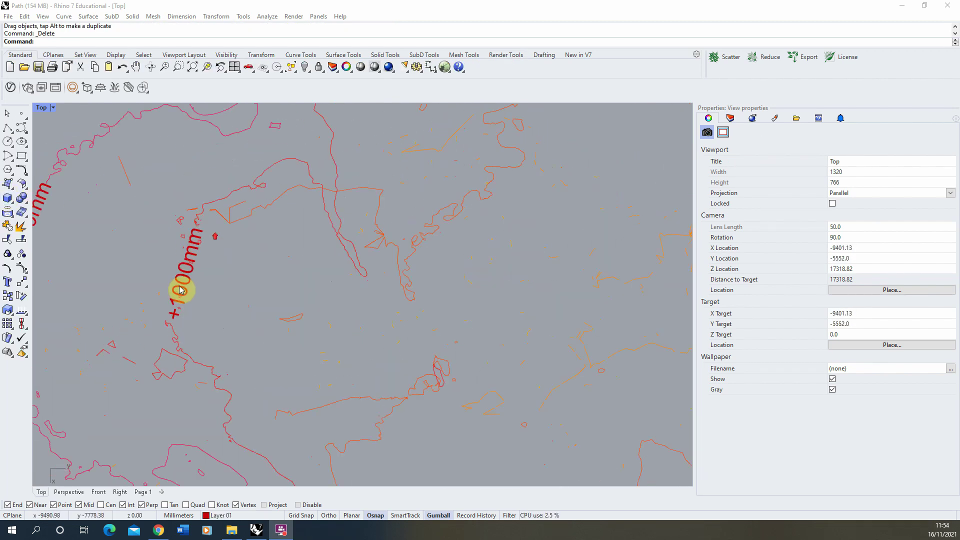
scroll(485, 274, "down", 2)
scroll(469, 313, "down", 1)
scroll(135, 257, "up", 1)
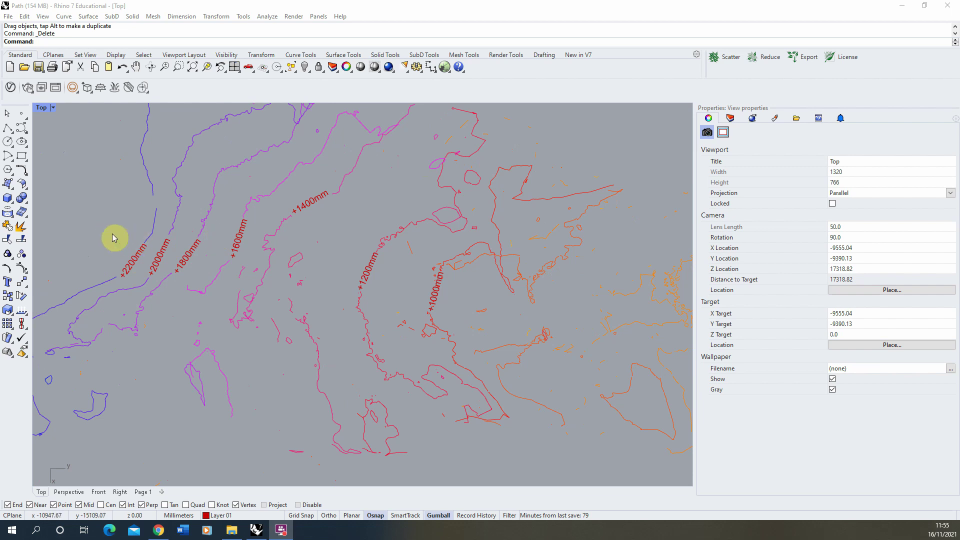
scroll(125, 239, "down", 3)
scroll(156, 246, "down", 3)
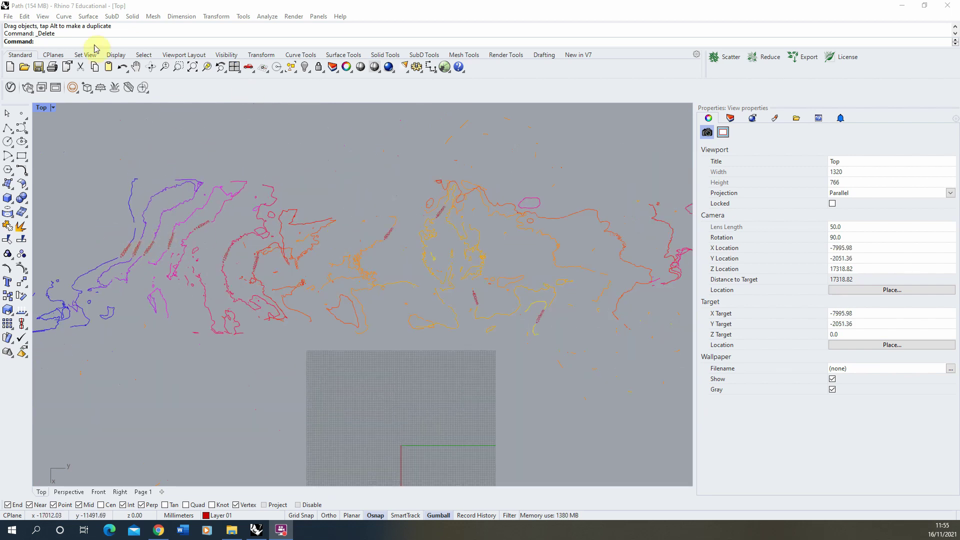
Maximise the Perspective viewport and orbit around the stacked, coloured contour curves
double_click(42, 109)
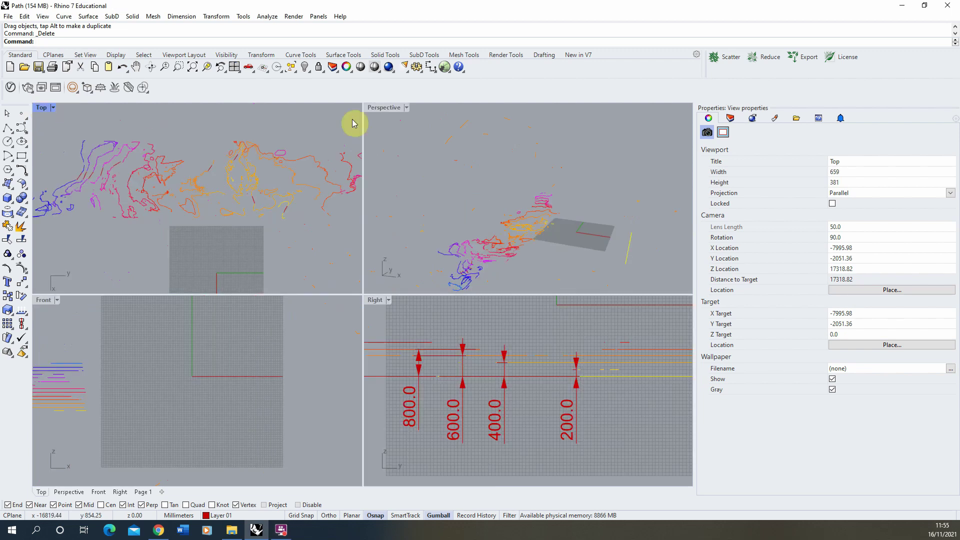
double_click(391, 109)
right_click_drag(283, 253, 668, 298)
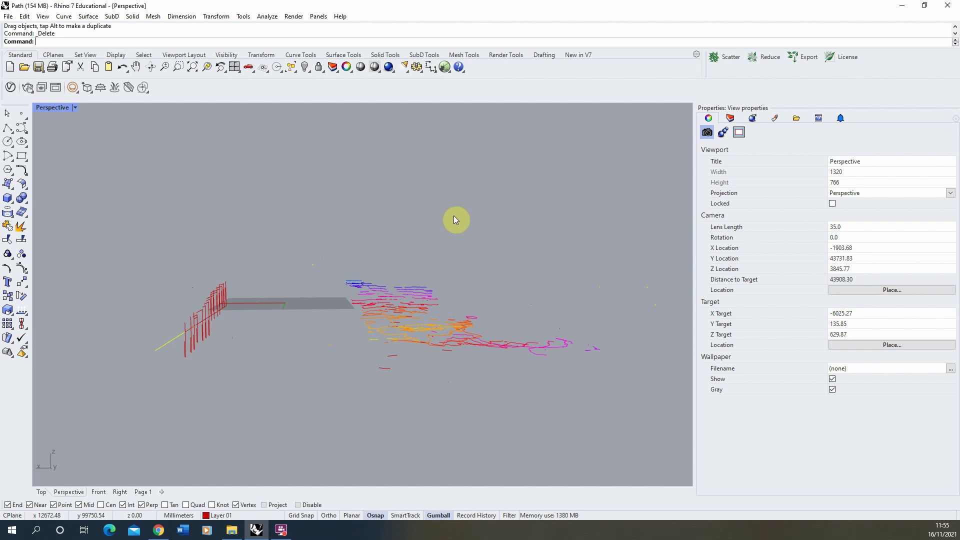
right_click_drag(452, 256, 442, 282)
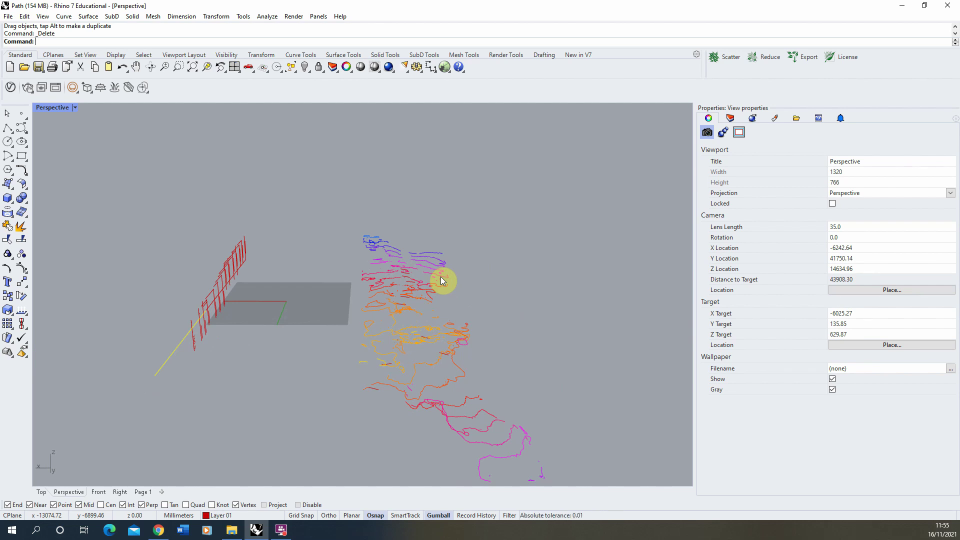
Copy all 531 contour curves and 11 height labels 10000 mm along an axis with Ortho on
scroll(287, 204, "down", 4)
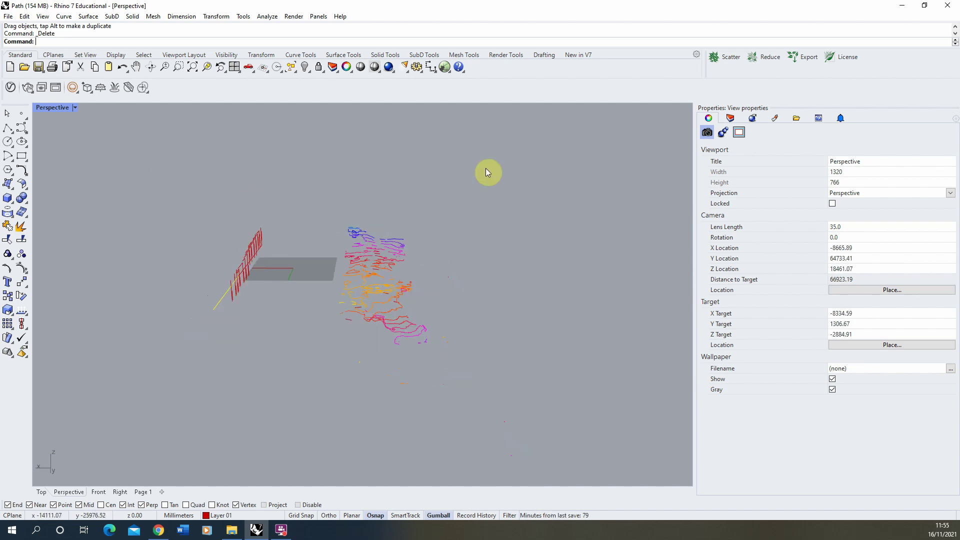
left_click_drag(548, 165, 307, 408)
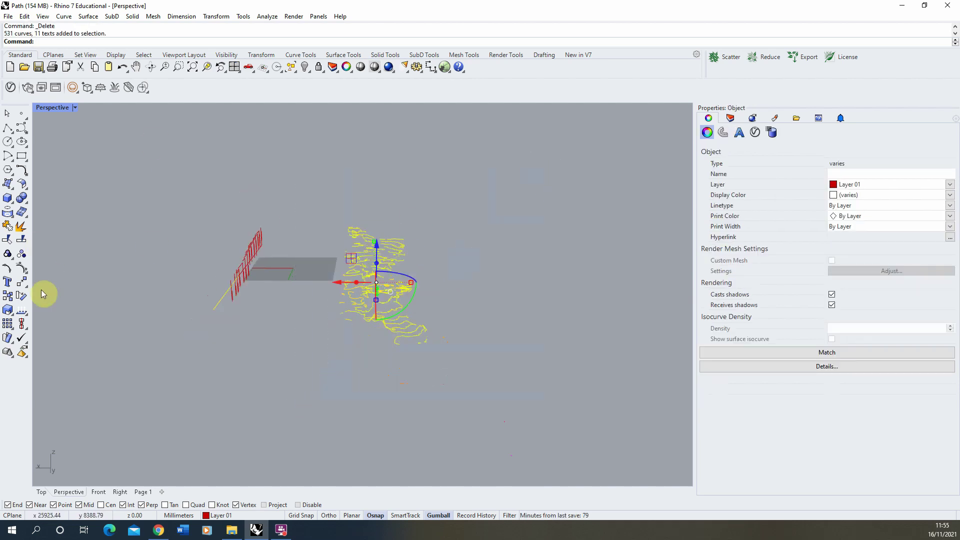
left_click(9, 303)
scroll(411, 305, "up", 5)
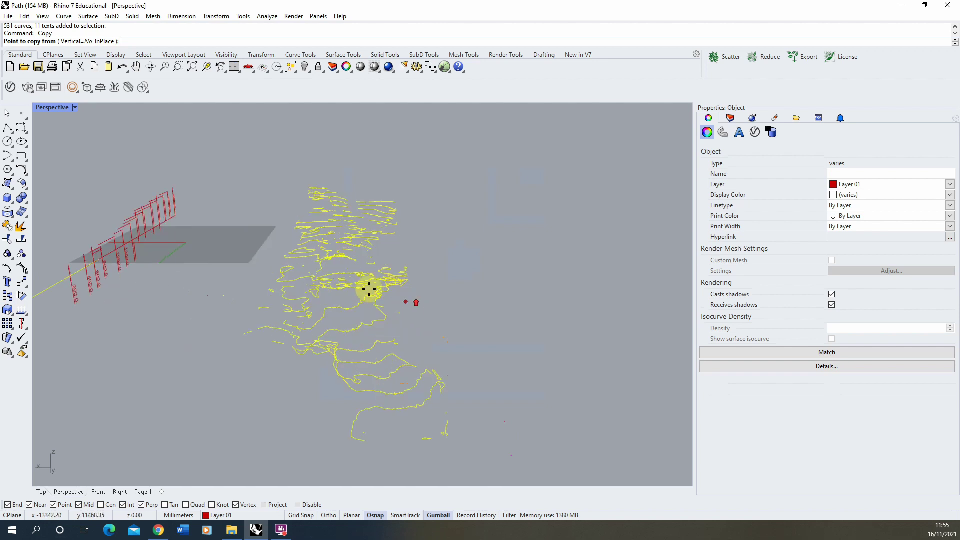
scroll(269, 307, "up", 2)
left_click(269, 308)
scroll(300, 303, "down", 3)
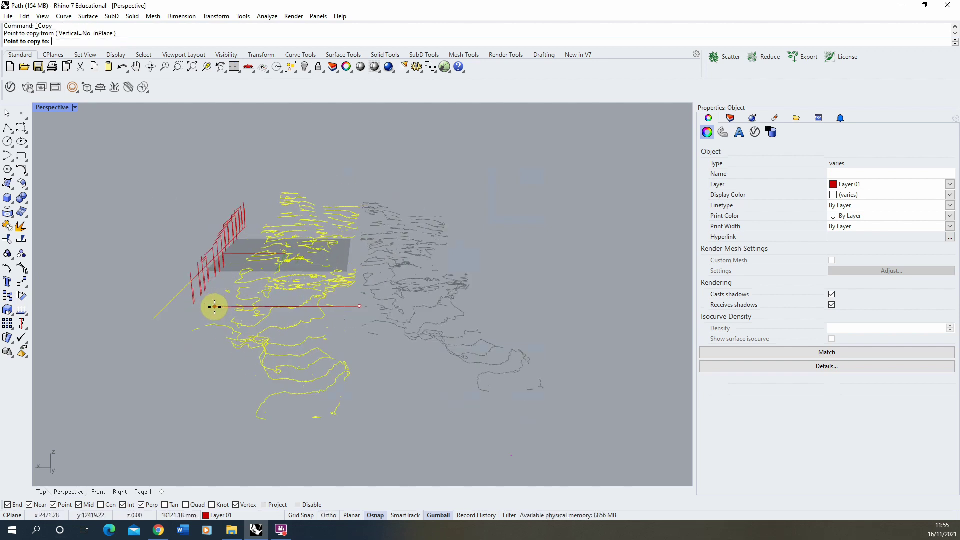
type("10000")
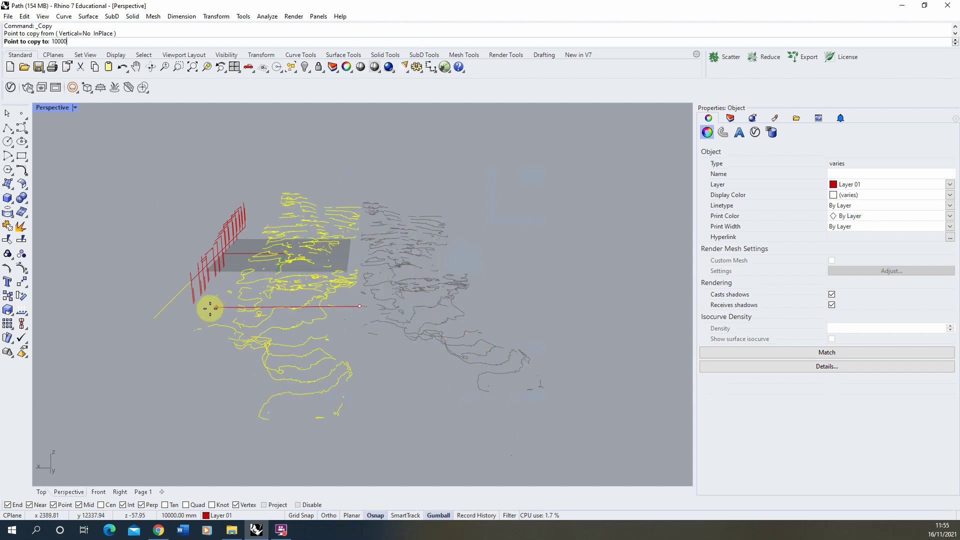
key("F8")
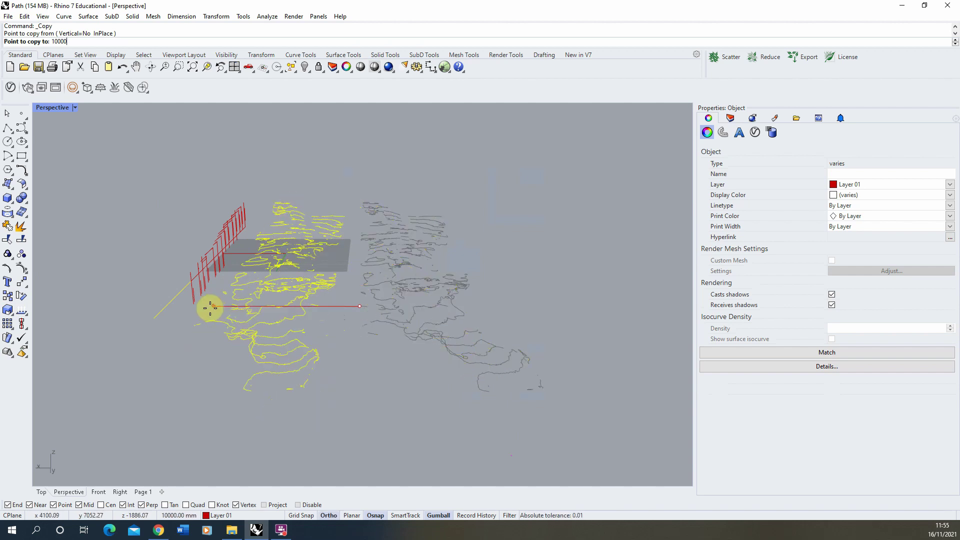
left_click(210, 305)
key("Return")
right_click_drag(275, 257, 330, 268)
Drag the copied contours and labels far to the left and reselect them
left_click_drag(330, 268, 262, 245)
key("Escape")
left_click_drag(465, 173, 306, 349)
left_click_drag(446, 191, 302, 364)
right_click_drag(302, 364, 343, 305)
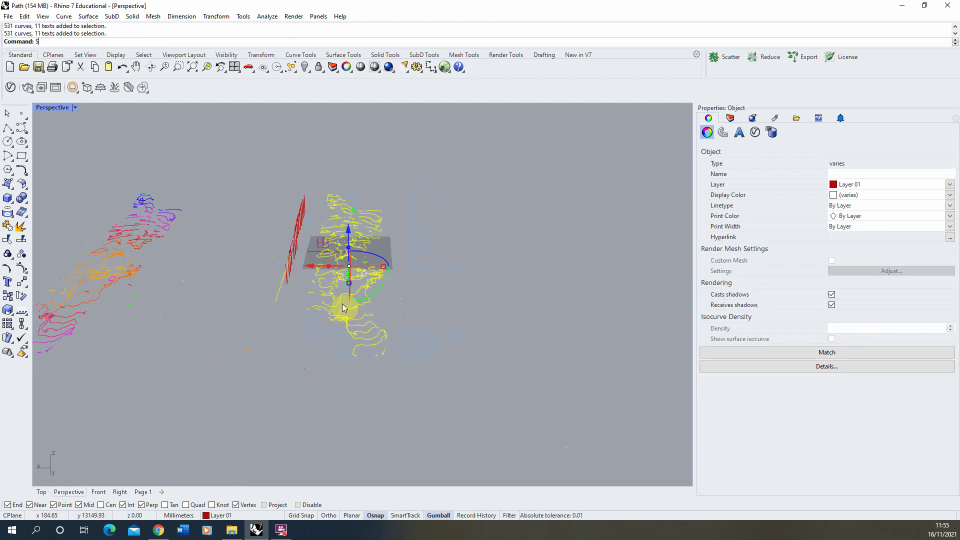
Flatten the copies onto one level with SetPt, aligning only the Z coordinate
type("SetPt")
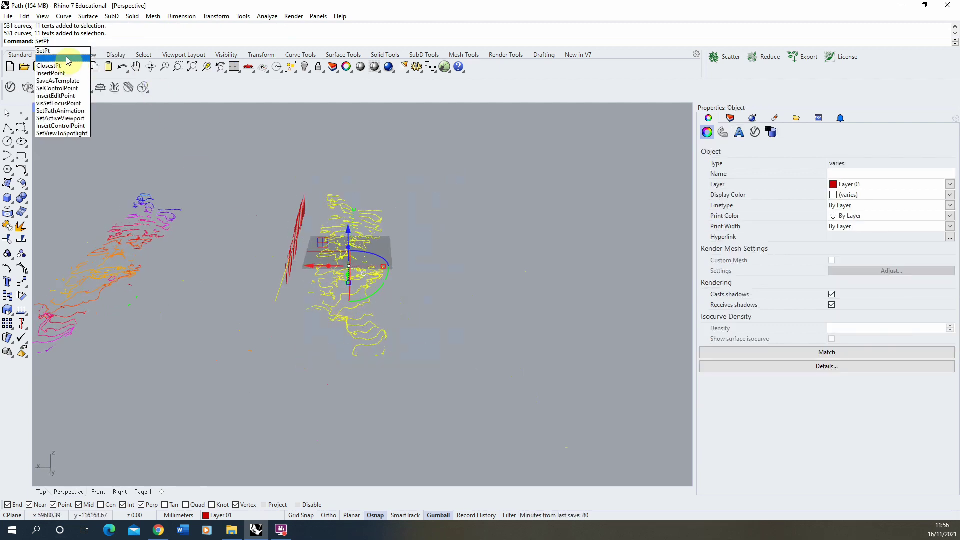
left_click(59, 52)
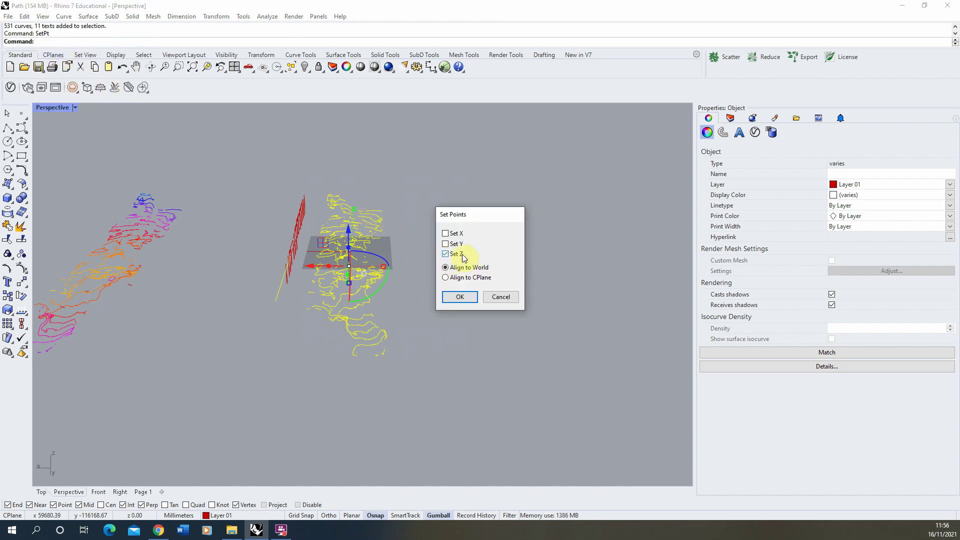
left_click(462, 298)
right_click_drag(461, 298, 405, 221)
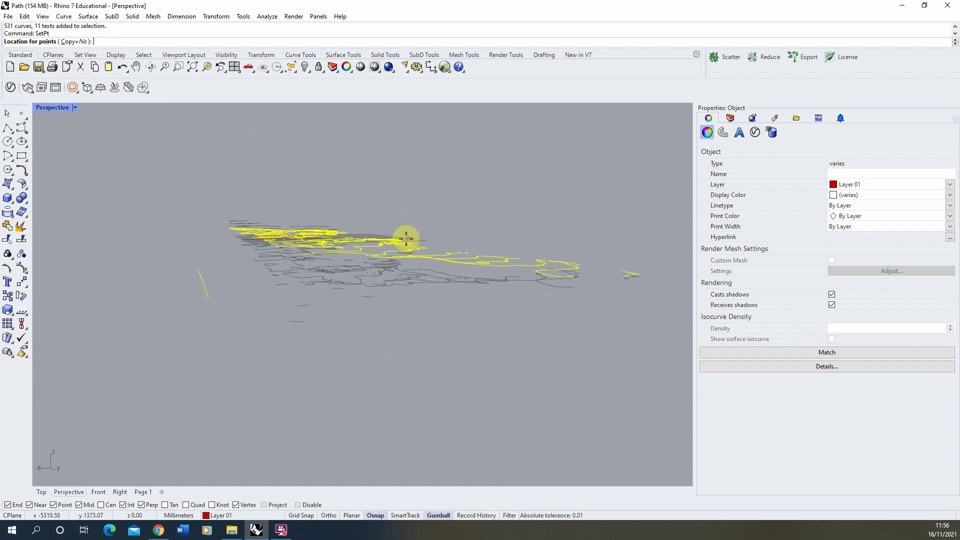
left_click(408, 238)
right_click_drag(409, 223, 103, 238)
left_click(428, 252)
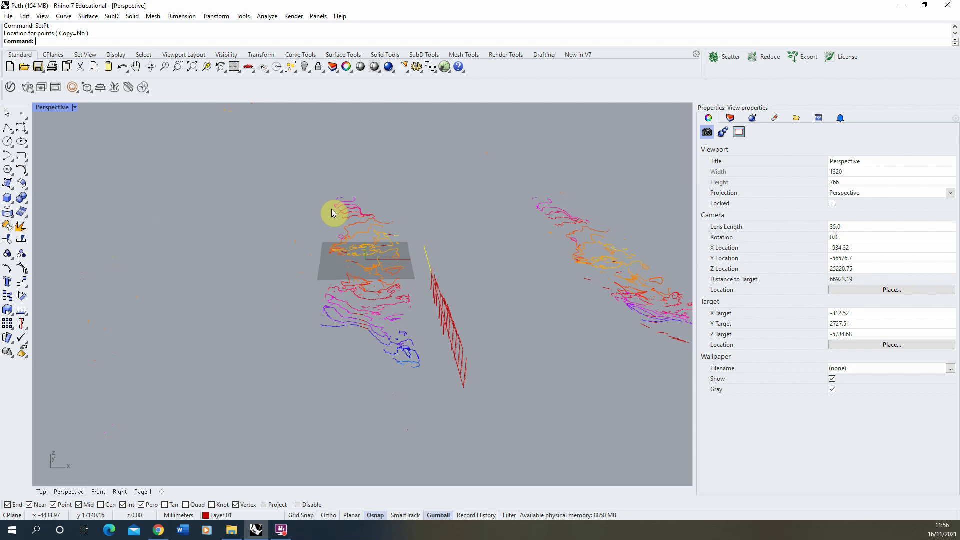
Turn on the flattened Contours layer under 2D Linework in the Layers panel
mouse_move(332, 209)
right_mouse_down()
mouse_move(349, 212)
mouse_move(338, 227)
mouse_move(343, 210)
mouse_move(330, 193)
right_mouse_up()
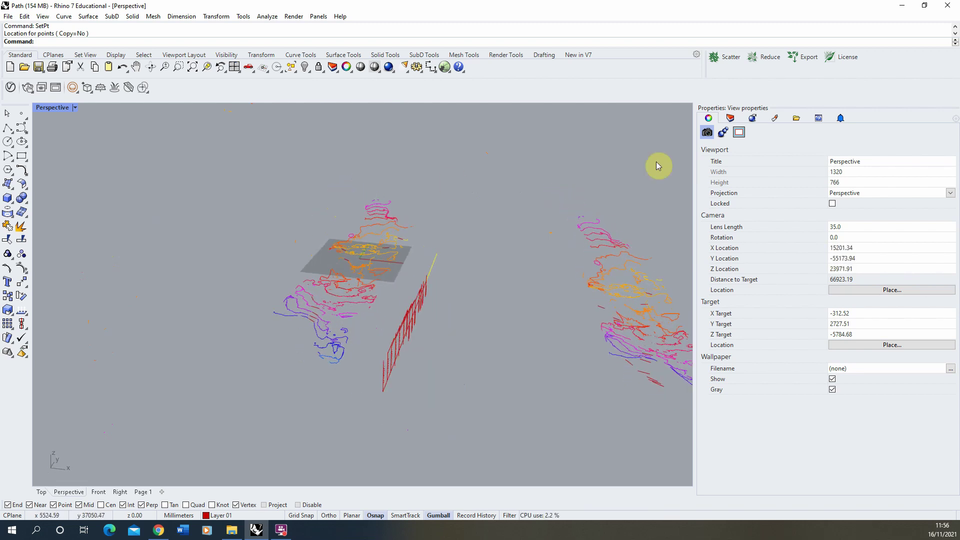
left_click(730, 119)
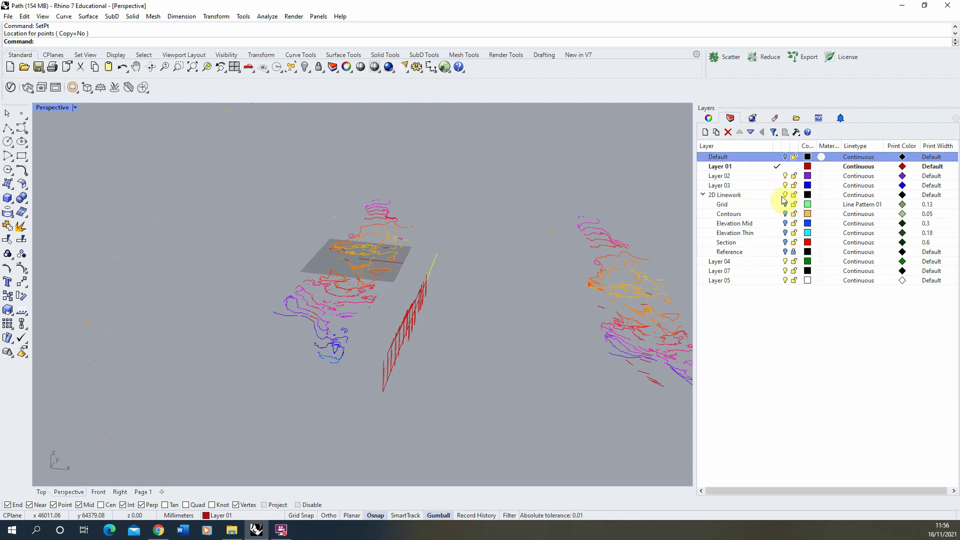
left_click(785, 223)
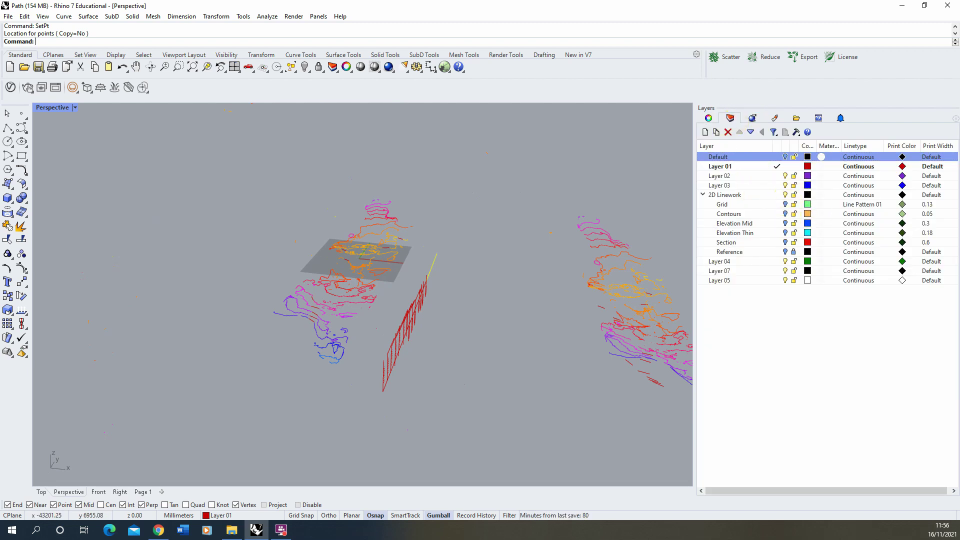
left_click(732, 213)
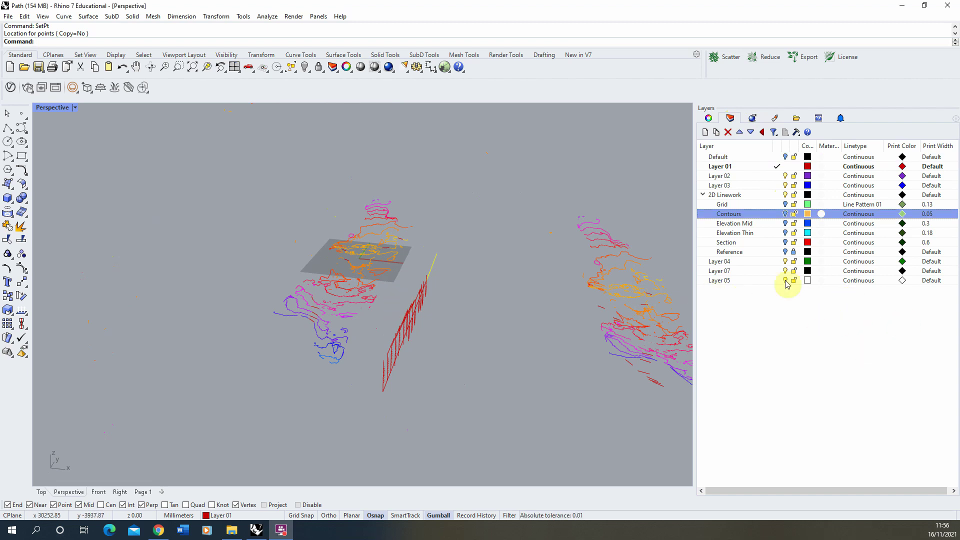
left_click(785, 213)
scroll(560, 330, "down", 3)
scroll(283, 244, "up", 5)
Turn on the green Grid and blue Elevation Mid layers and orbit to inspect them
left_click(786, 205)
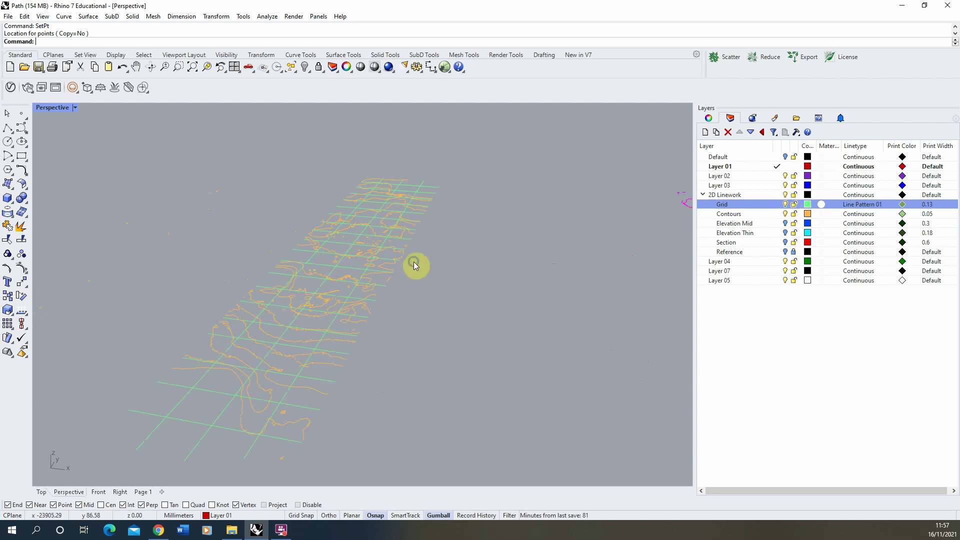
scroll(412, 270, "up", 3)
scroll(383, 310, "up", 2)
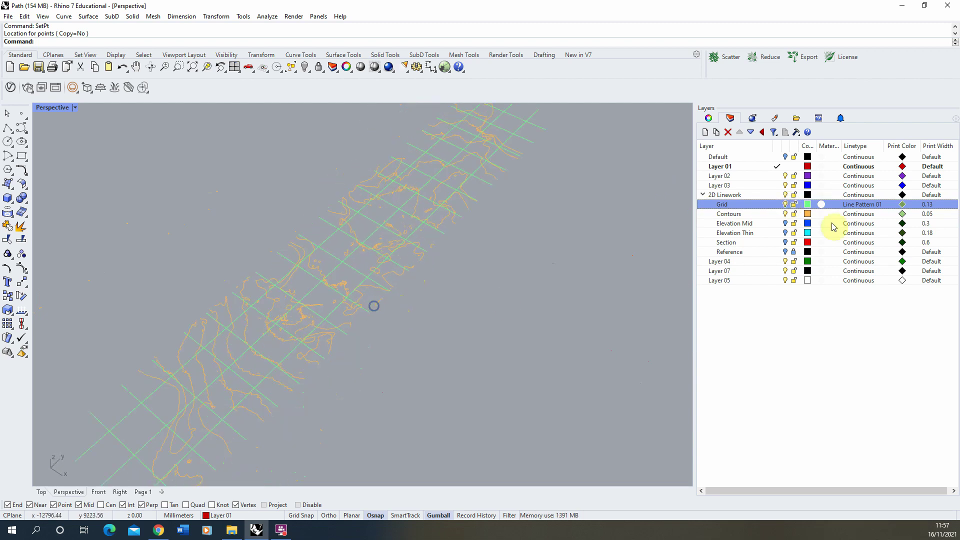
left_click(785, 224)
right_click_drag(471, 253, 416, 227)
scroll(430, 246, "up", 3)
scroll(334, 216, "down", 5)
scroll(371, 242, "up", 6)
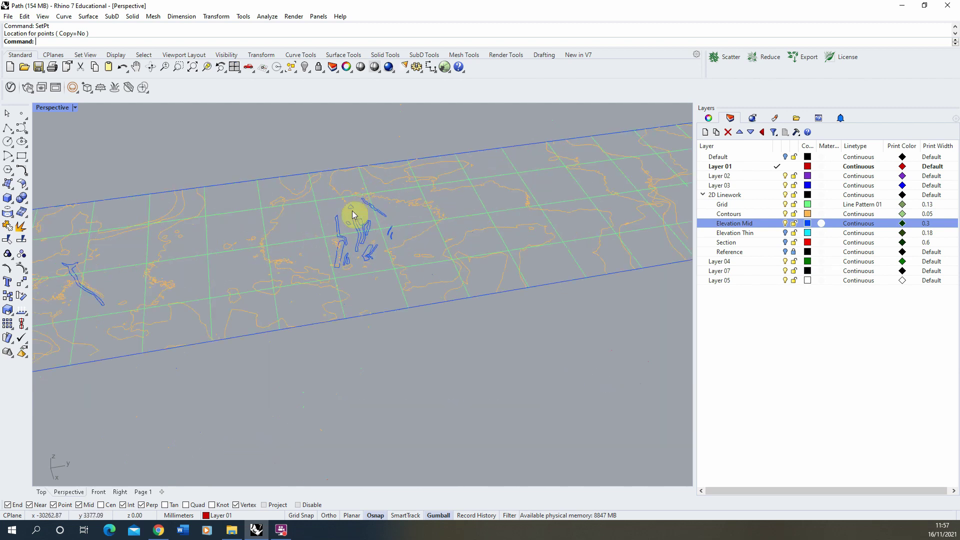
right_click_drag(333, 223, 394, 230)
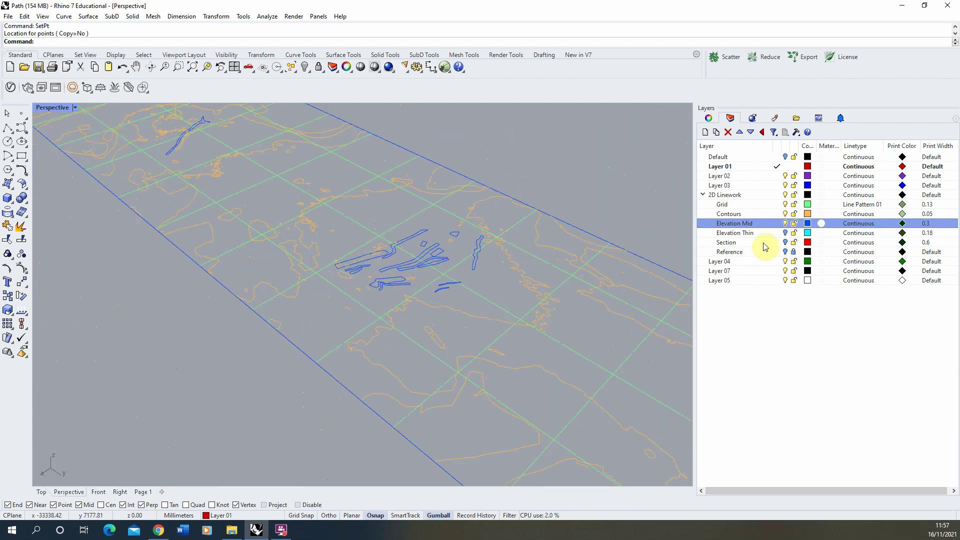
Turn on the Reference layer to show the photo-textured path mesh beneath the grid
left_click(785, 252)
scroll(336, 266, "down", 5)
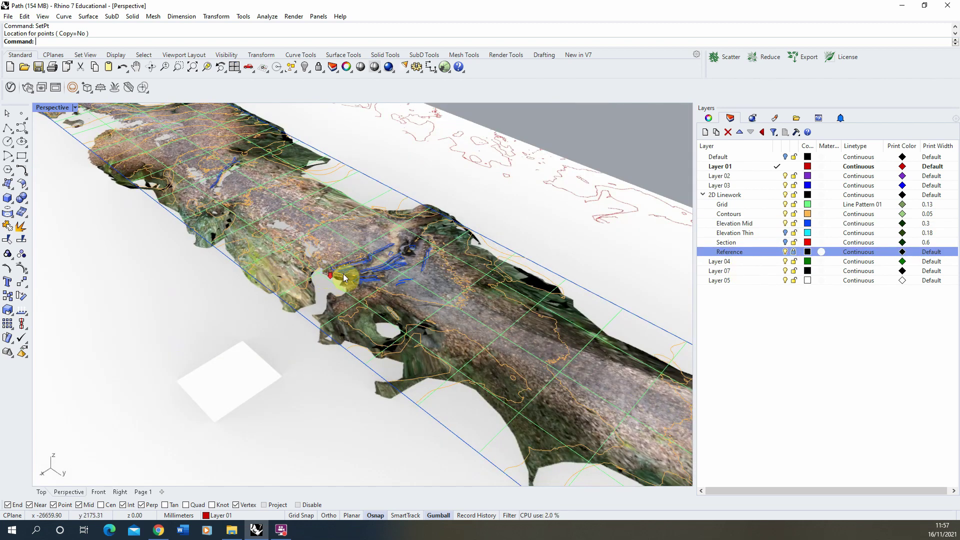
right_click_drag(335, 264, 316, 217)
scroll(307, 249, "down", 3)
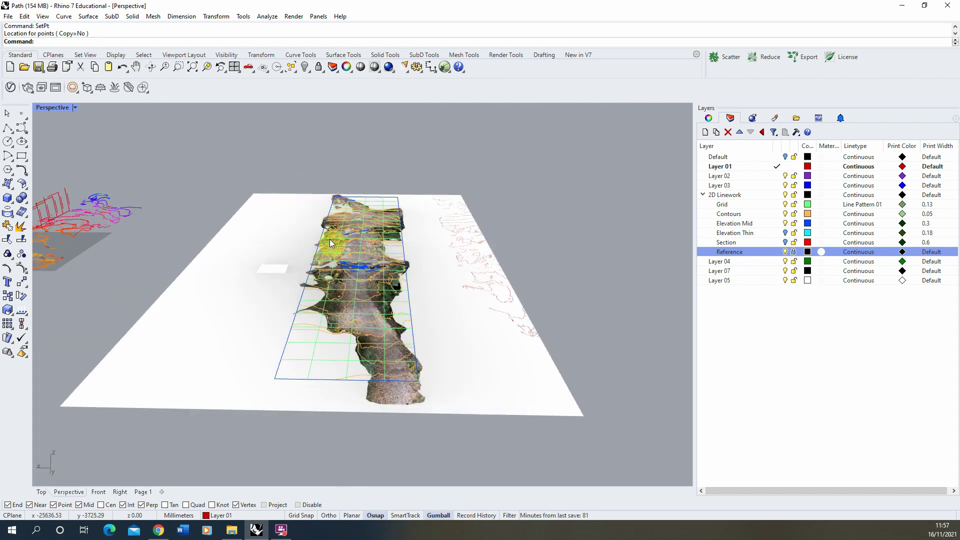
right_click_drag(431, 253, 581, 251)
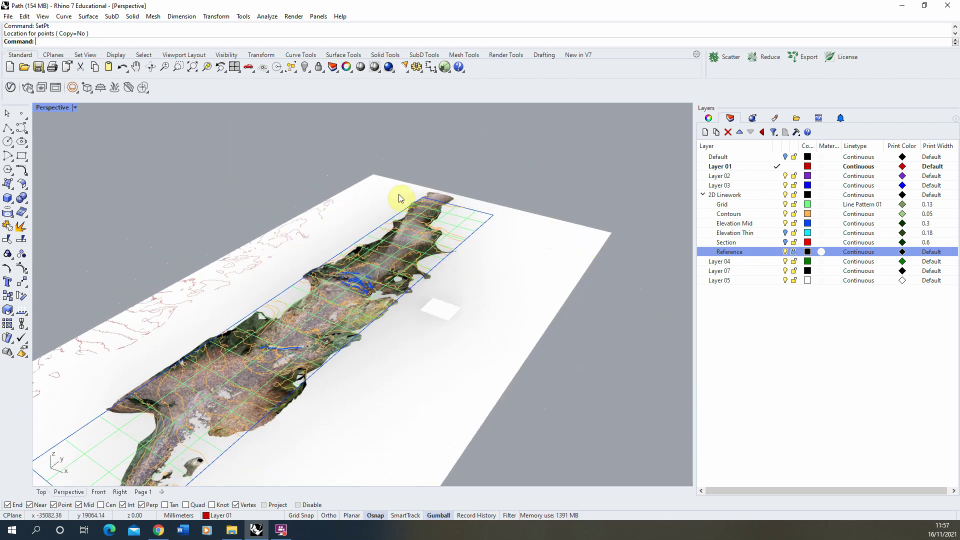
right_click_drag(306, 304, 340, 286)
scroll(341, 286, "up", 4)
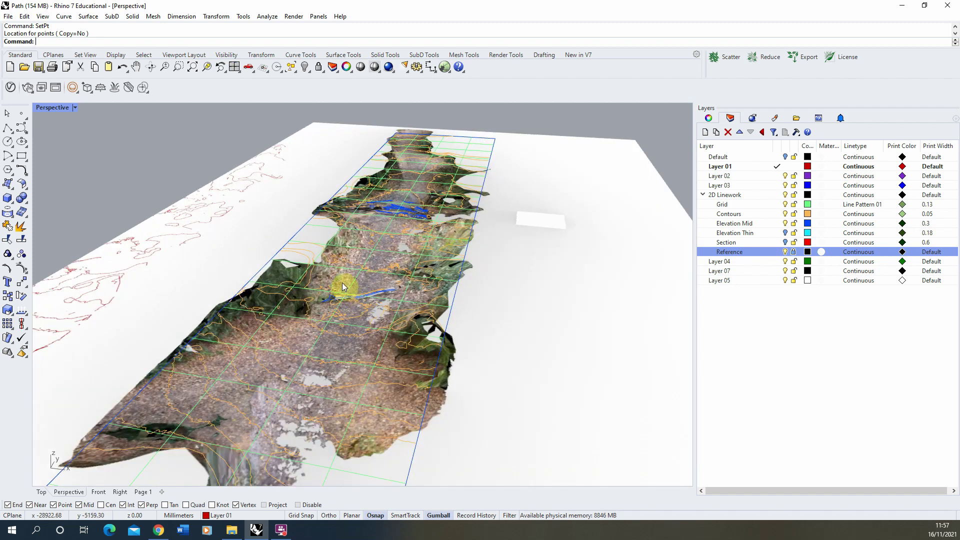
scroll(360, 280, "up", 2)
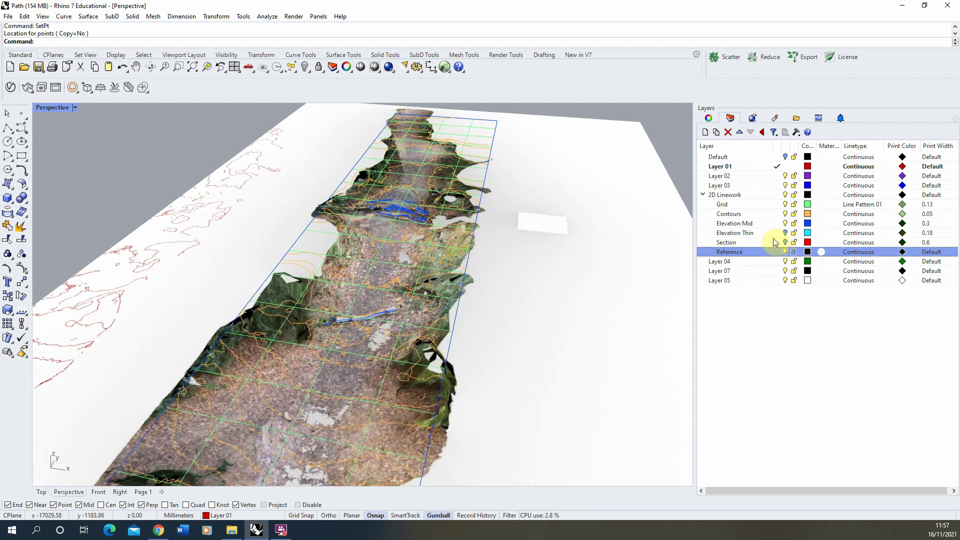
Turn on the cyan Elevation Thin and red Section layers and orbit to check them
left_click(785, 233)
right_click_drag(393, 231, 288, 324)
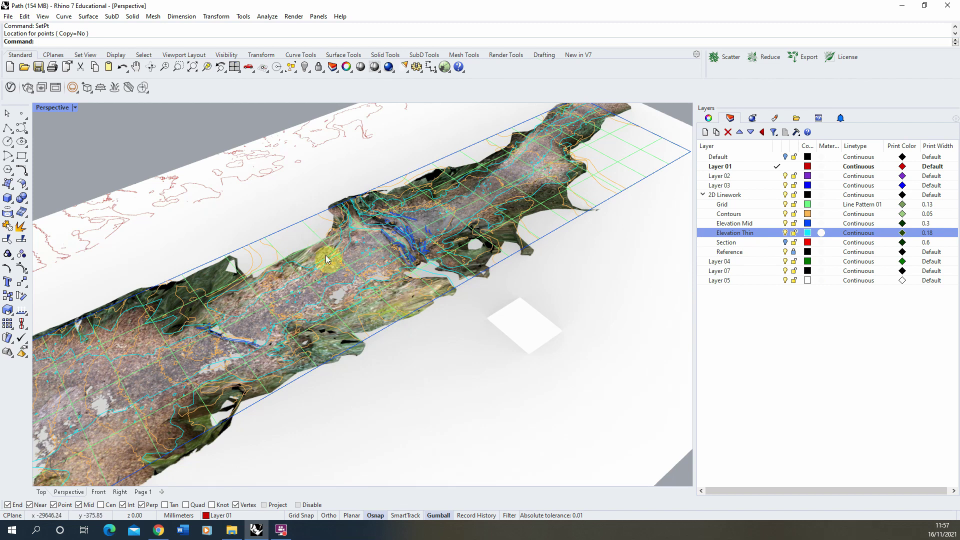
left_click(787, 243)
right_click_drag(455, 304, 408, 263)
scroll(382, 286, "up", 5)
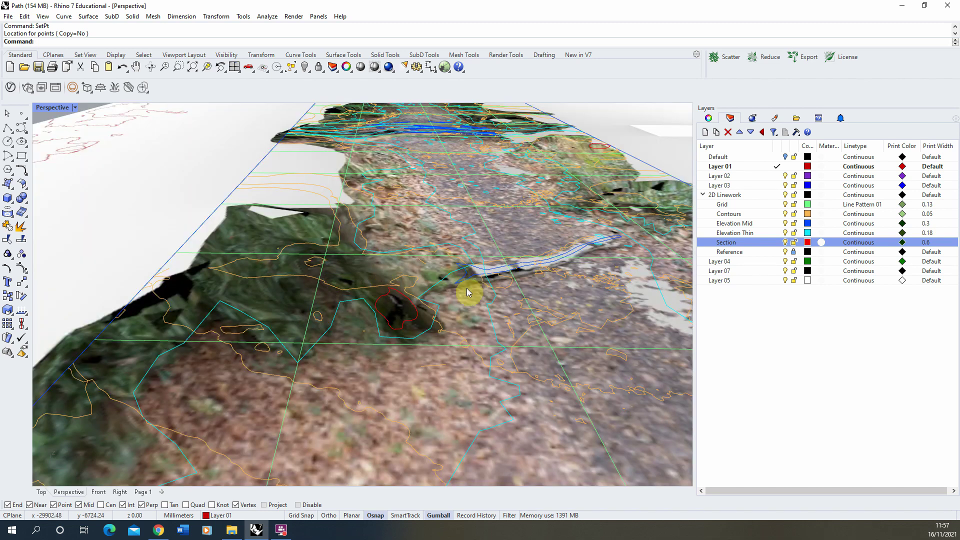
scroll(375, 294, "down", 2)
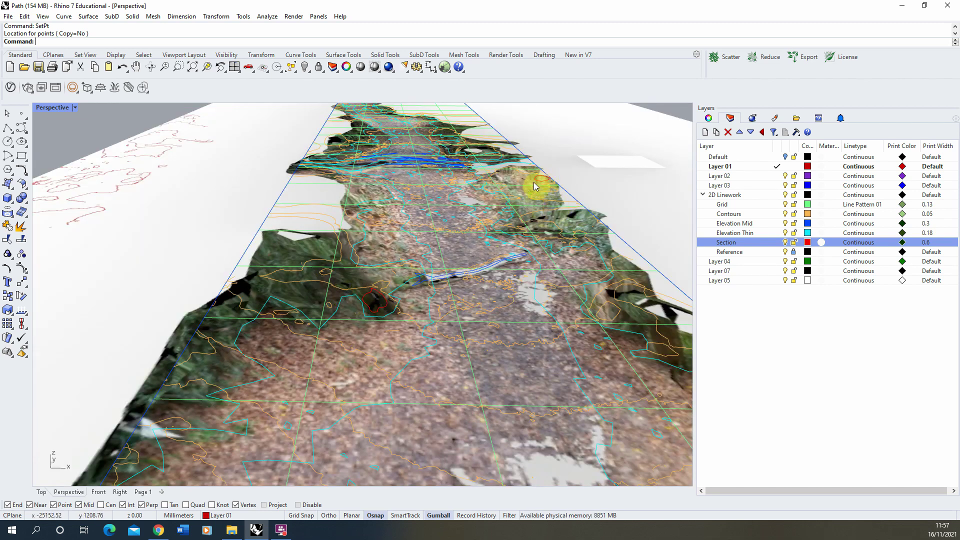
right_click_drag(536, 184, 479, 320)
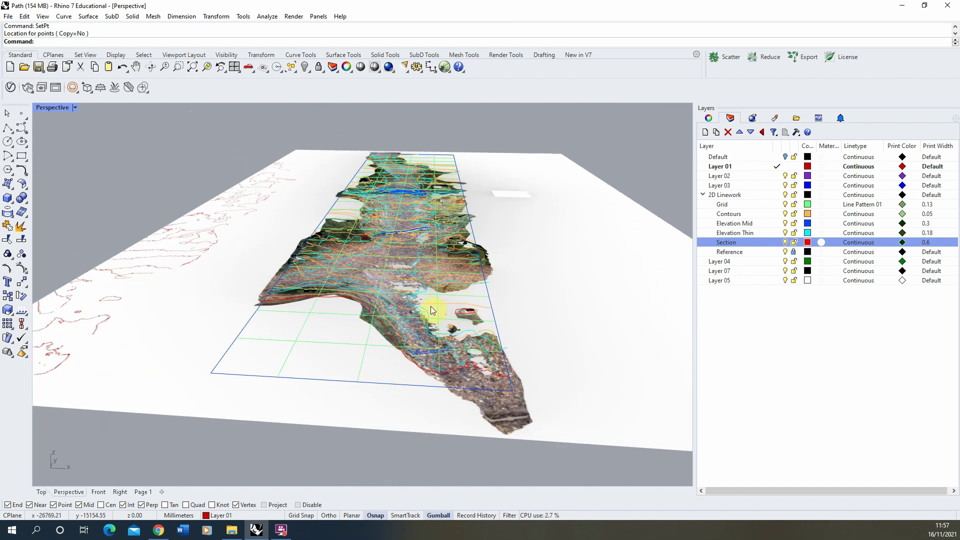
right_click_drag(363, 328, 847, 203)
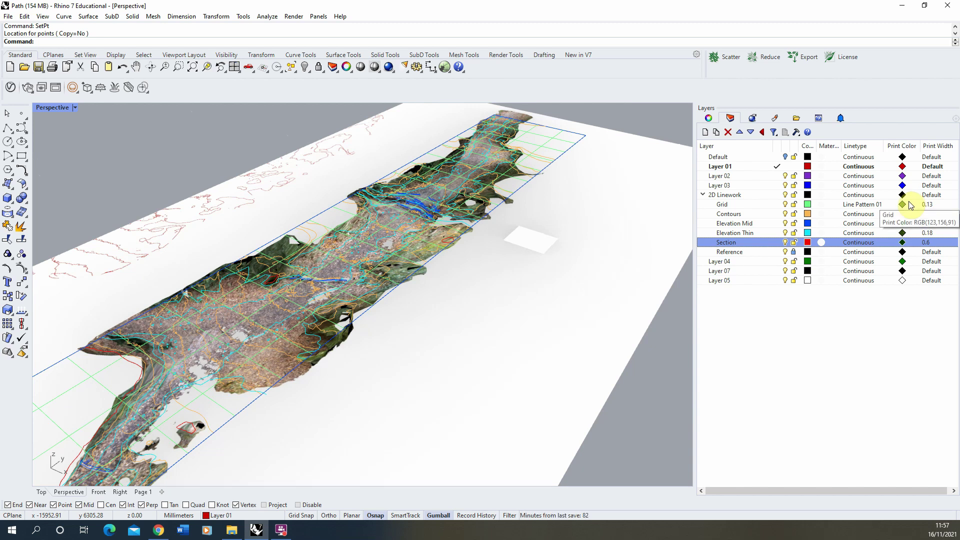
On the Page 1 layout, make Contours the current layer and turn off the Reference layer
left_click(711, 215)
left_click(293, 356)
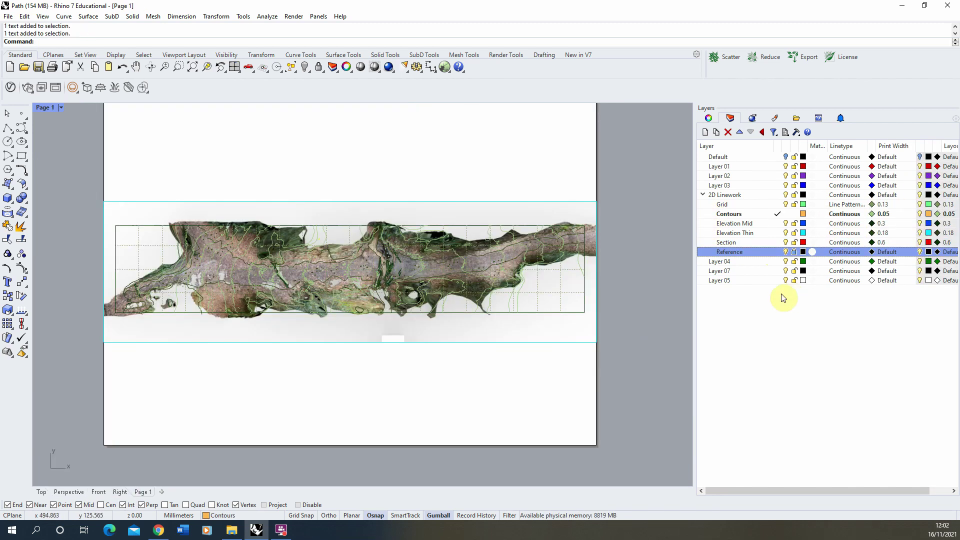
left_click(236, 301)
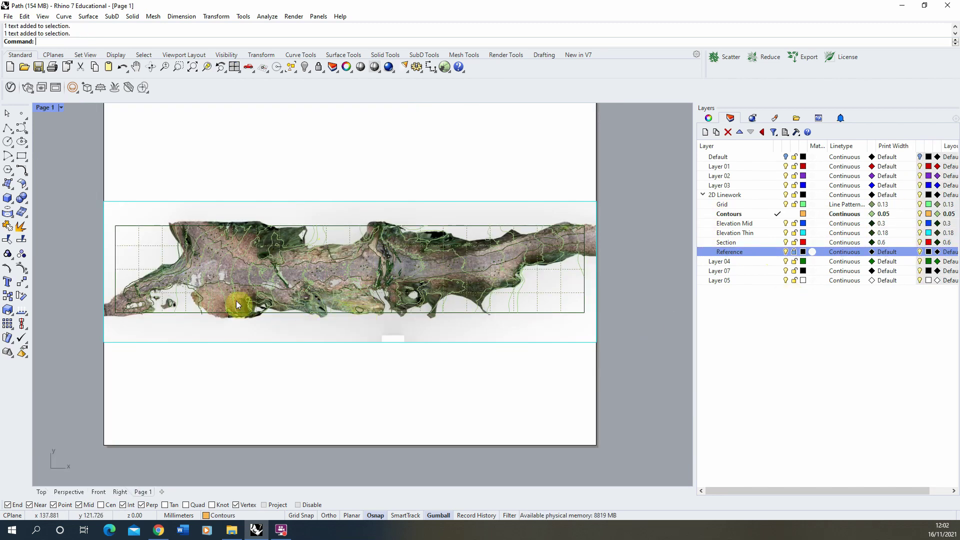
left_click(786, 252)
Confirm the detail's 1:100 scale in Properties, then zoom around the 420 × 297 mm page
left_click(225, 203)
left_click(709, 118)
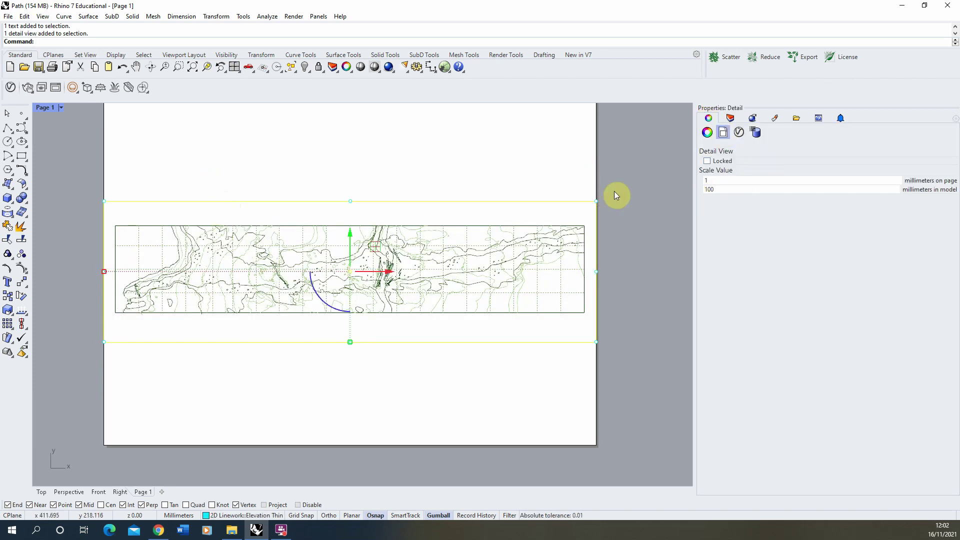
left_click(628, 201)
scroll(221, 279, "up", 5)
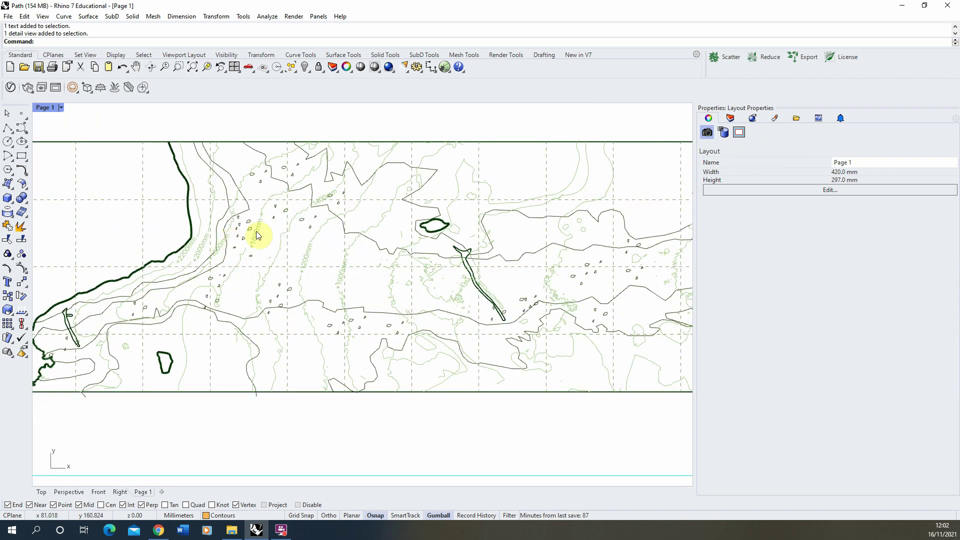
scroll(259, 236, "up", 5)
scroll(251, 220, "down", 5)
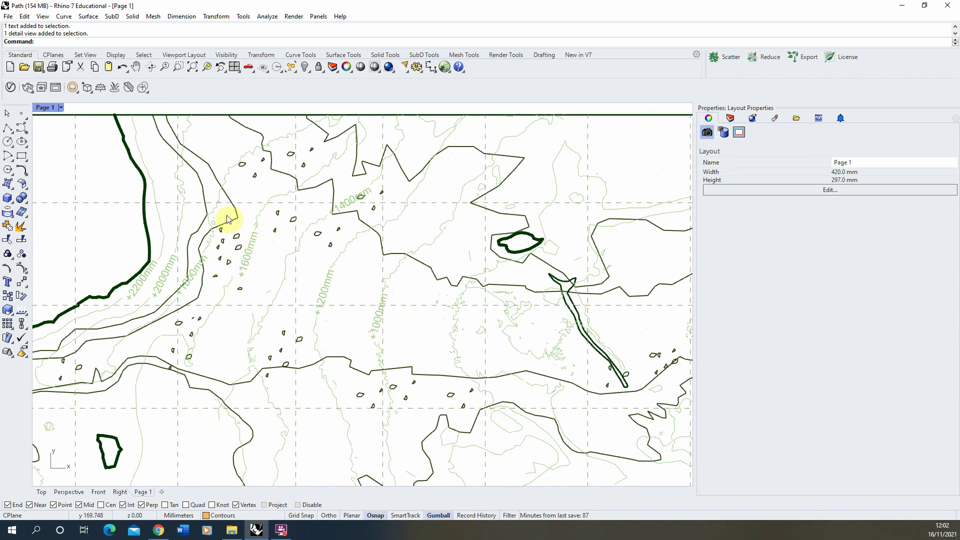
scroll(220, 217, "down", 2)
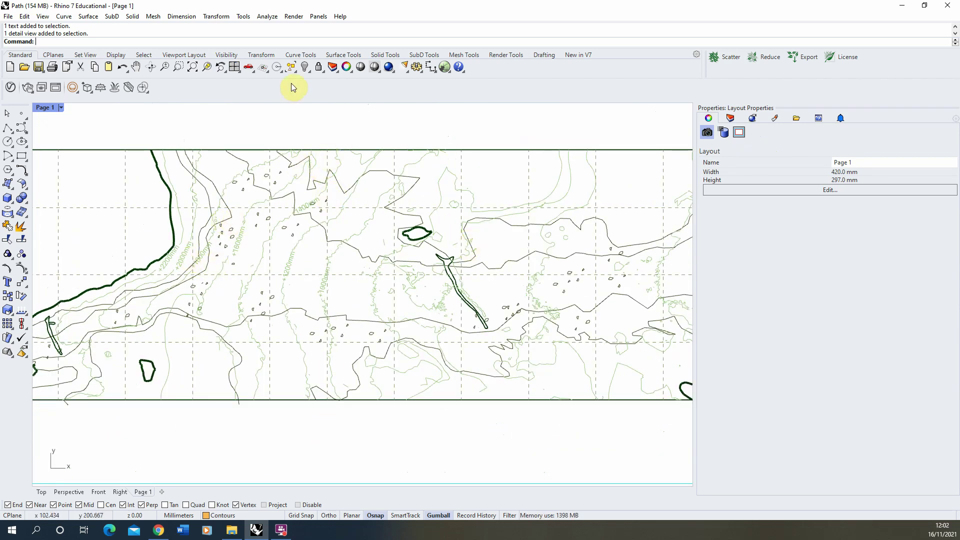
scroll(175, 308, "down", 2)
scroll(204, 275, "up", 2)
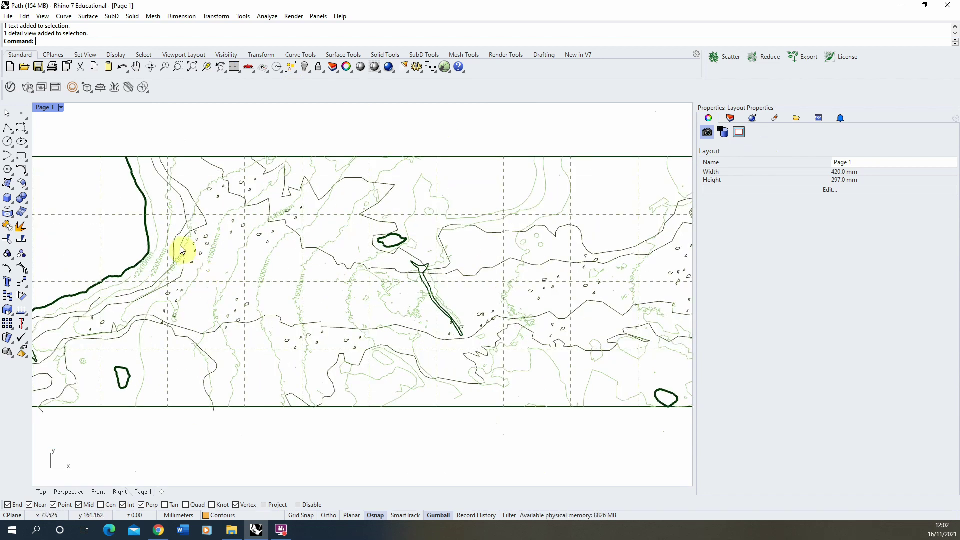
scroll(172, 258, "up", 2)
scroll(145, 282, "down", 2)
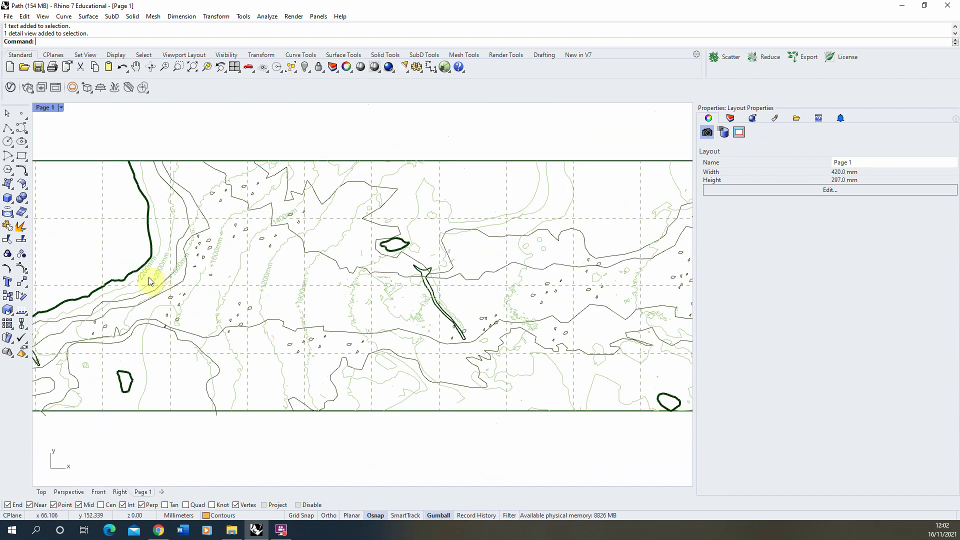
scroll(469, 280, "up", 1)
scroll(274, 255, "down", 2)
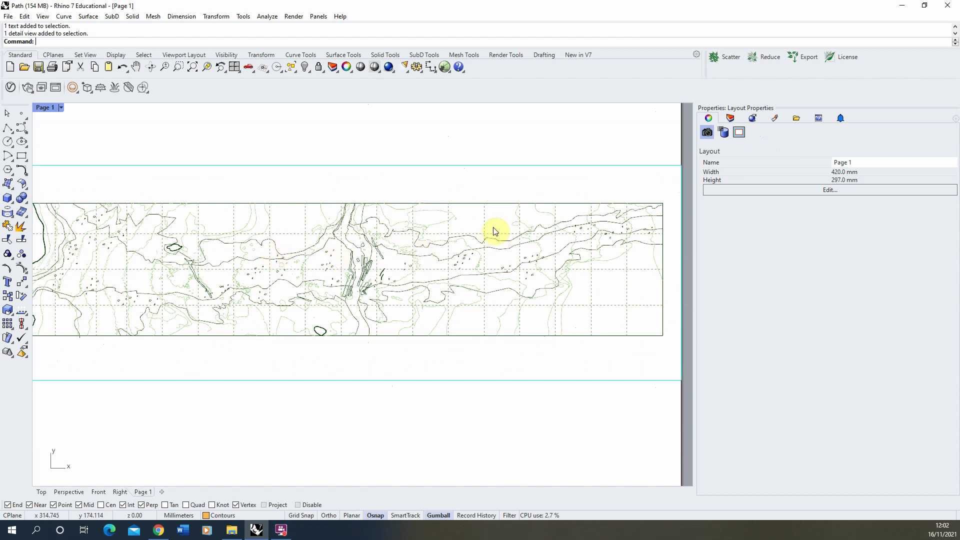
scroll(408, 266, "down", 1)
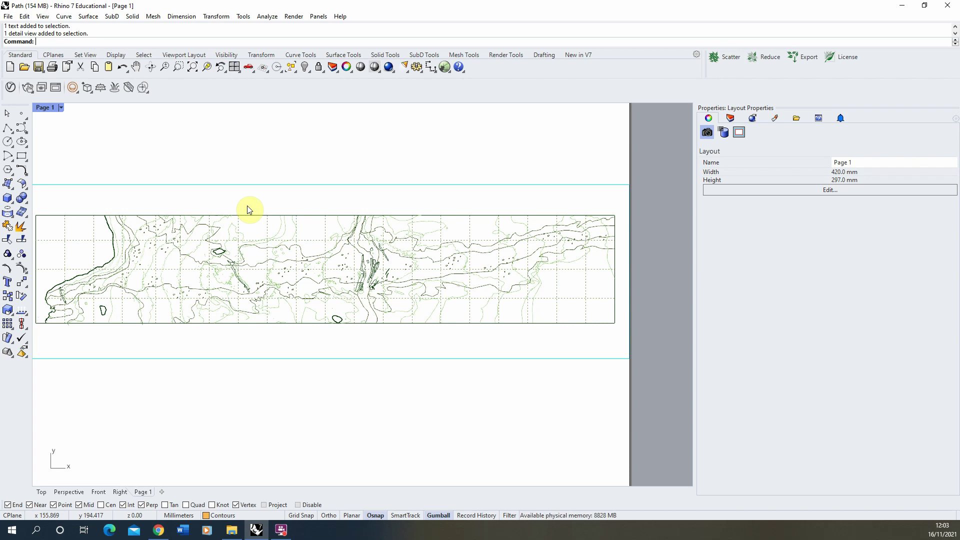
scroll(236, 290, "up", 2)
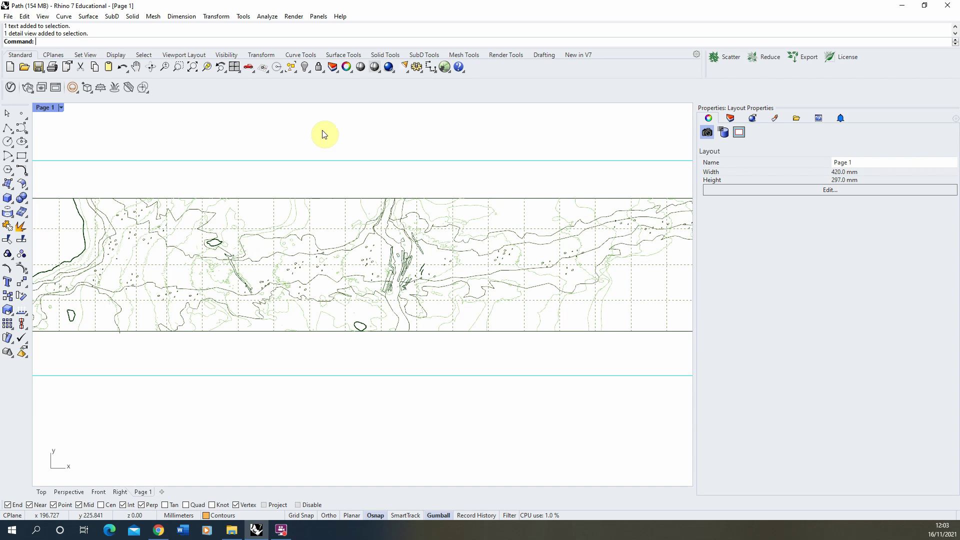
scroll(321, 202, "down", 1)
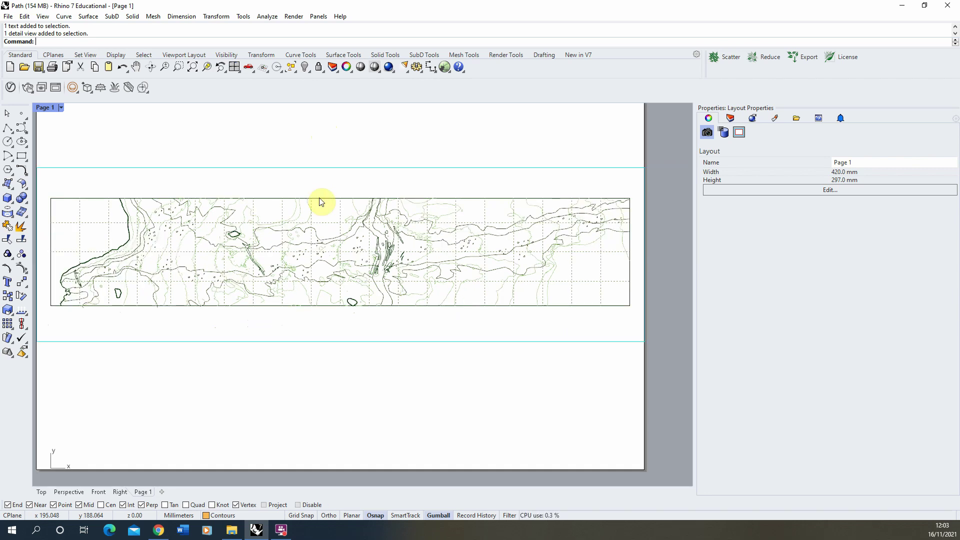